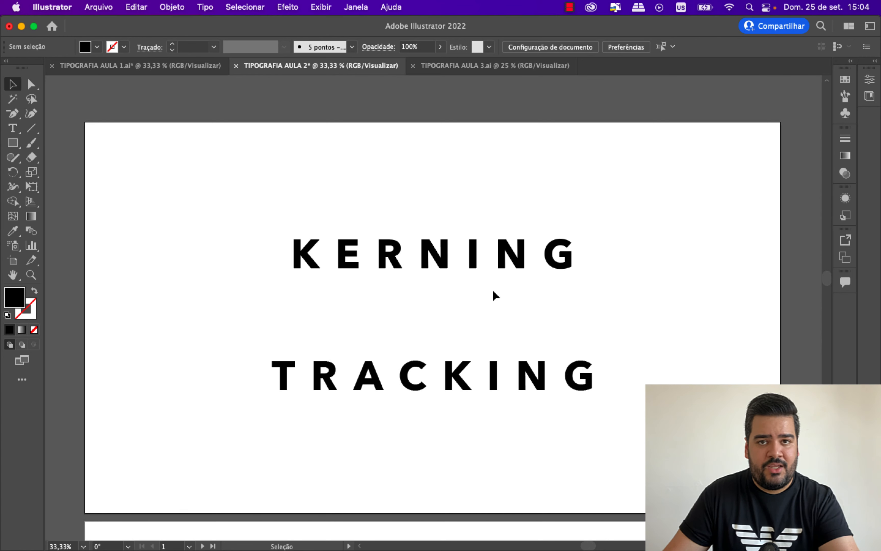
Step: Add a point text reading "espaçamento" between the words KERNING and TRACKING
scroll(494, 291, "down", 1)
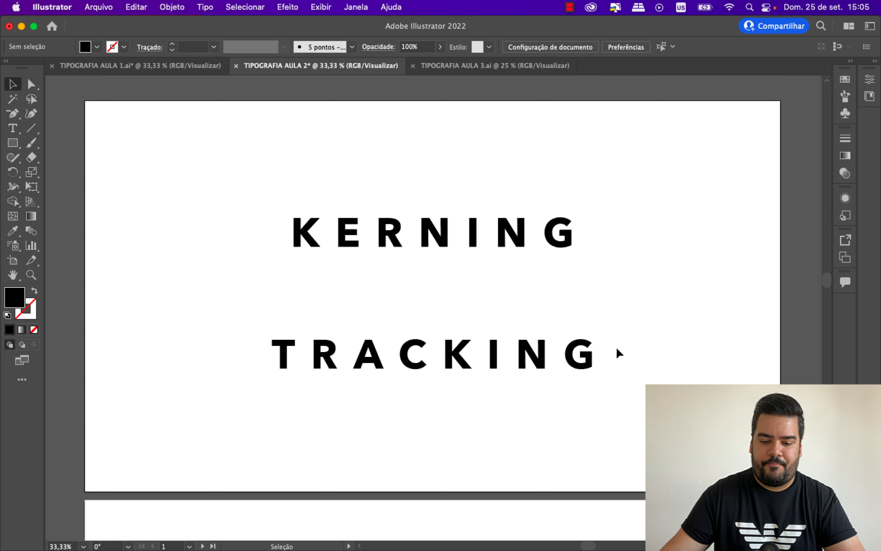
key("super+equal")
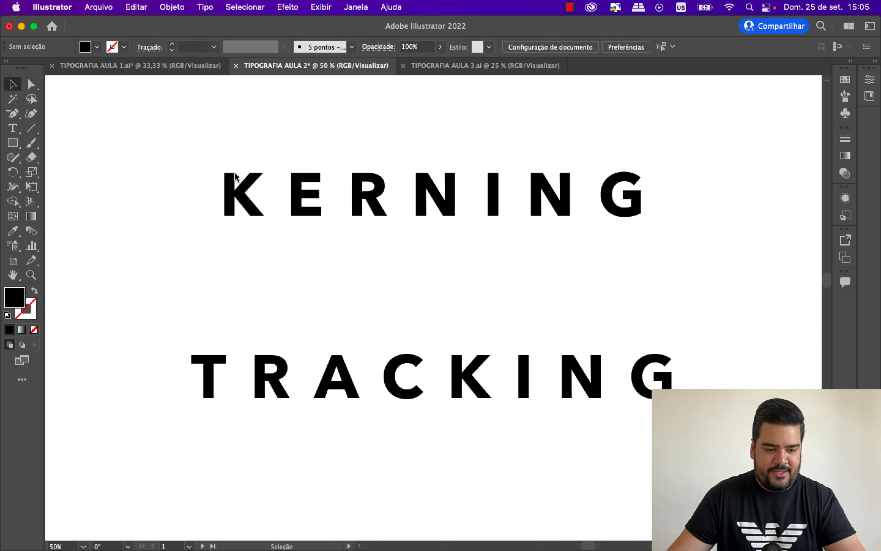
left_click(13, 128)
left_click(318, 286)
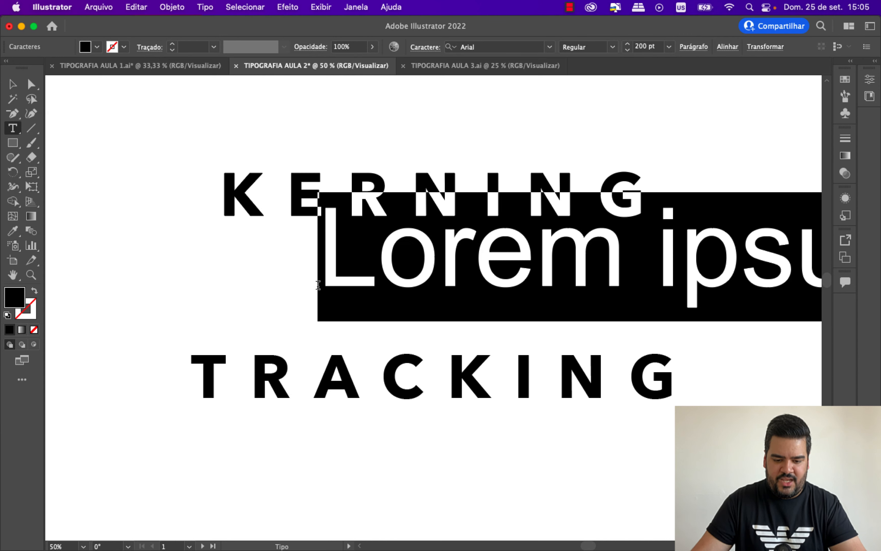
type("espaçame")
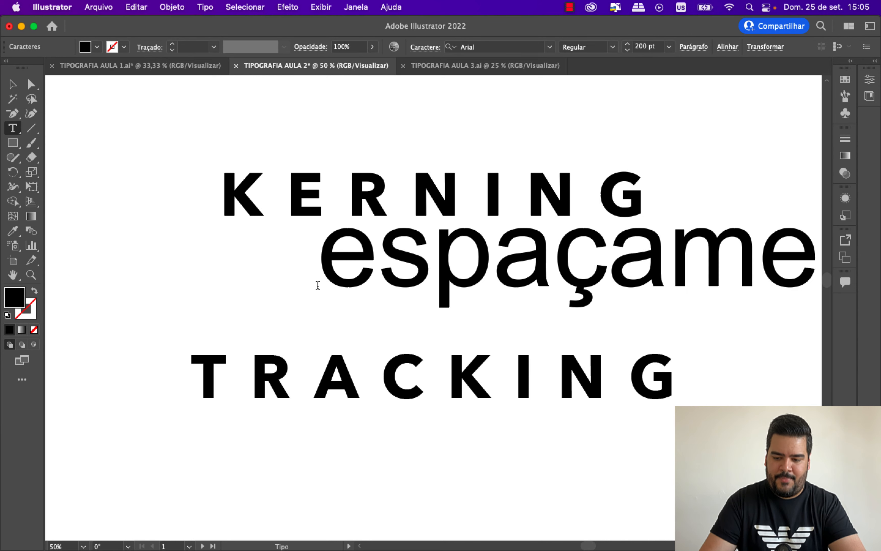
type("nto")
Step: Scale the "espaçamento" text down to about 66 pt and centre it between KERNING and TRACKING
left_click(16, 98)
left_click(13, 87)
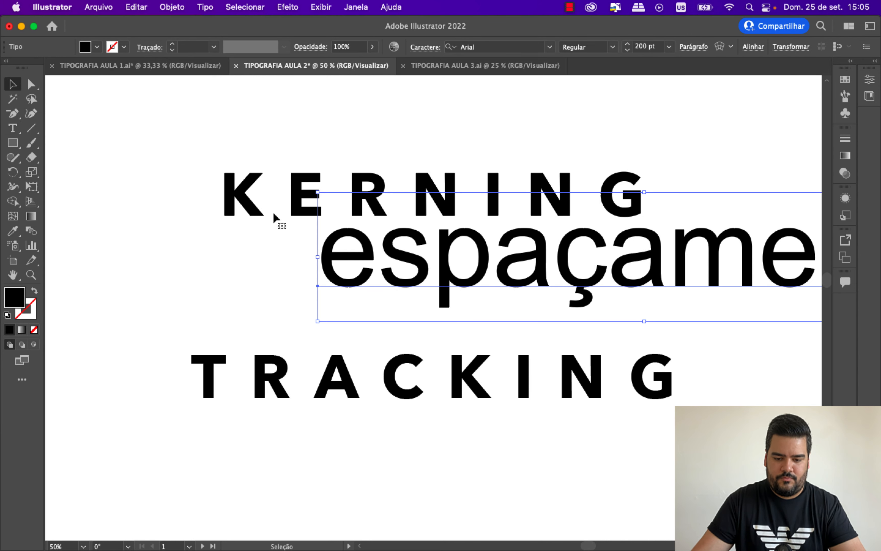
left_click_drag(392, 258, 185, 266)
left_click_drag(759, 193, 542, 265)
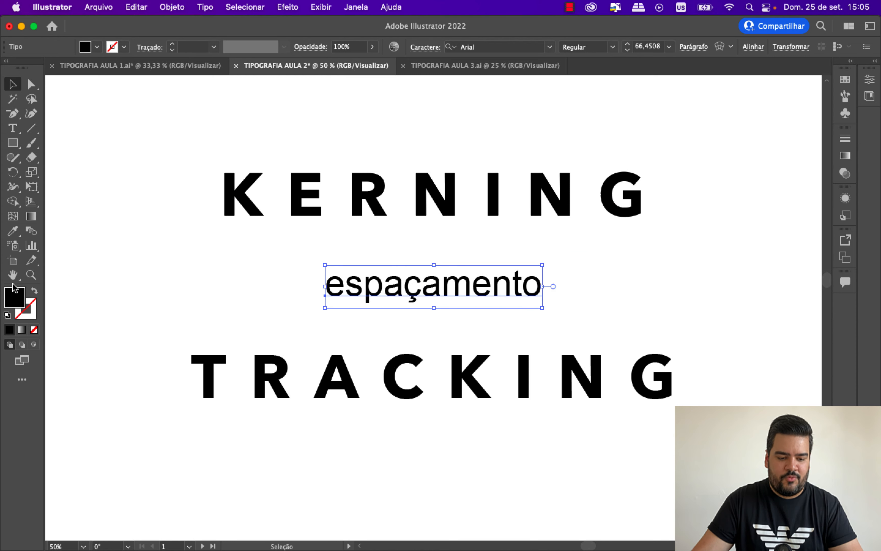
Step: Fill the "espaçamento" text with red ff0000 and move it up about 10.5 px
double_click(13, 295)
type("ff0000")
key("Return")
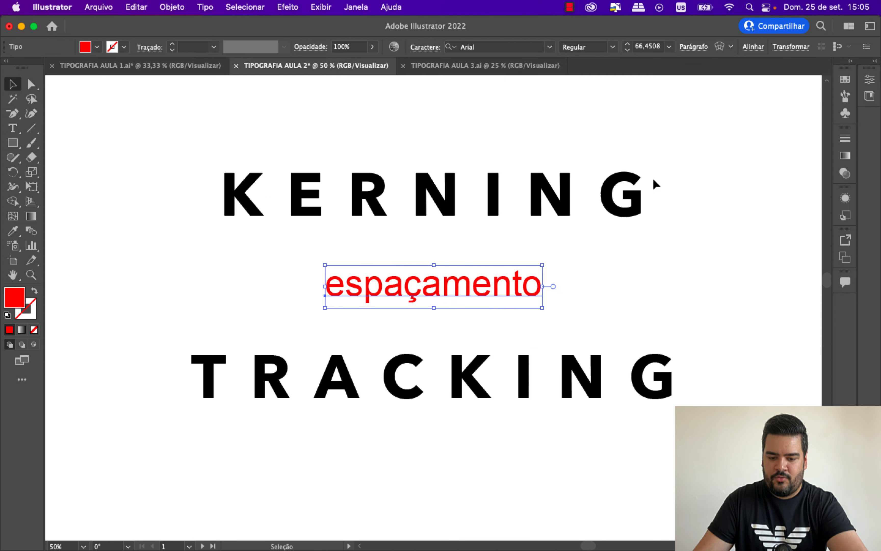
mouse_move(493, 298)
left_mouse_down()
mouse_move(510, 292)
mouse_move(494, 293)
left_mouse_up()
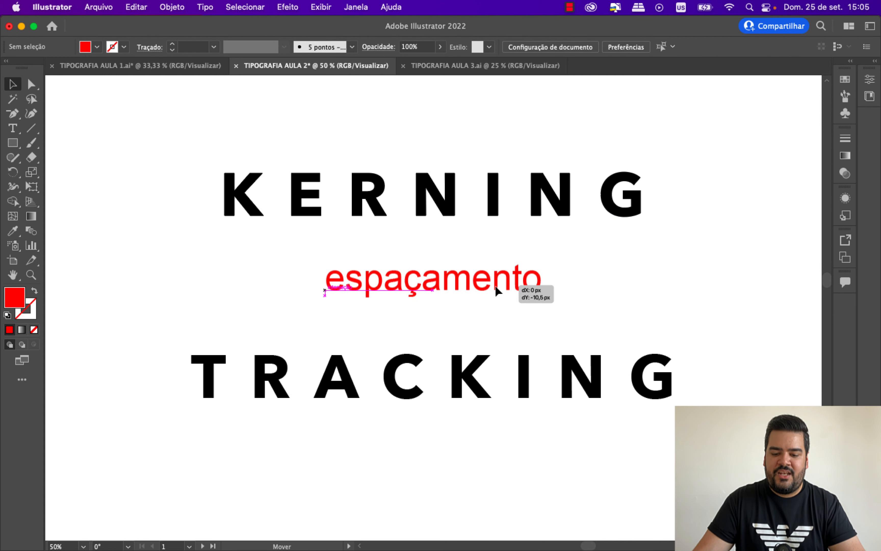
left_click(696, 290)
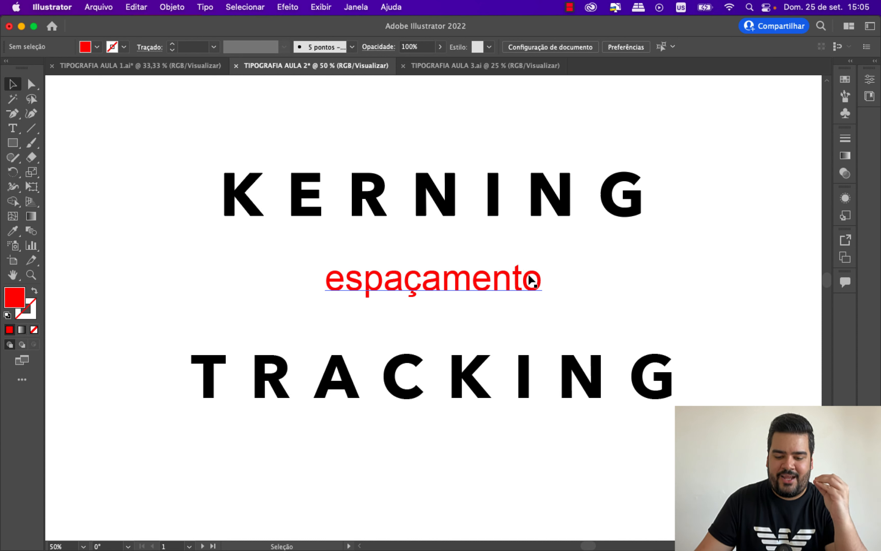
left_click(202, 393)
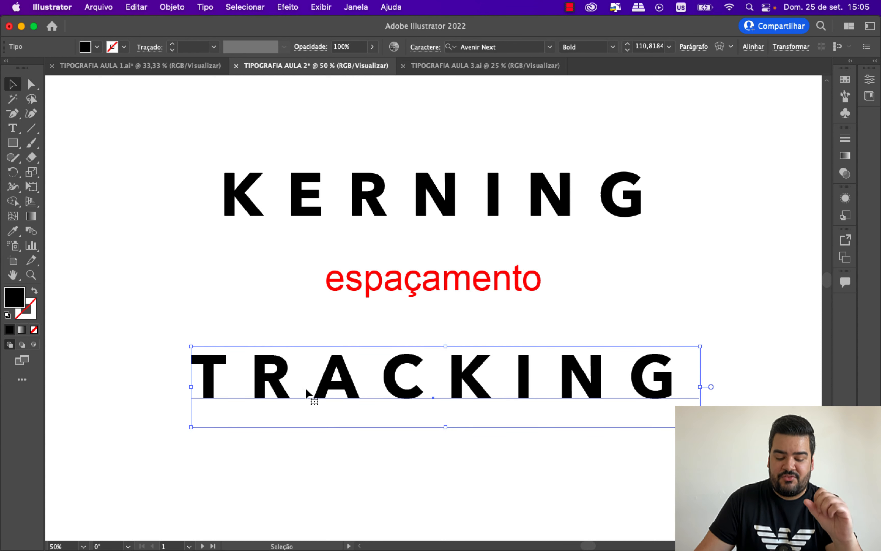
scroll(358, 395, "down", 1)
left_click(374, 459)
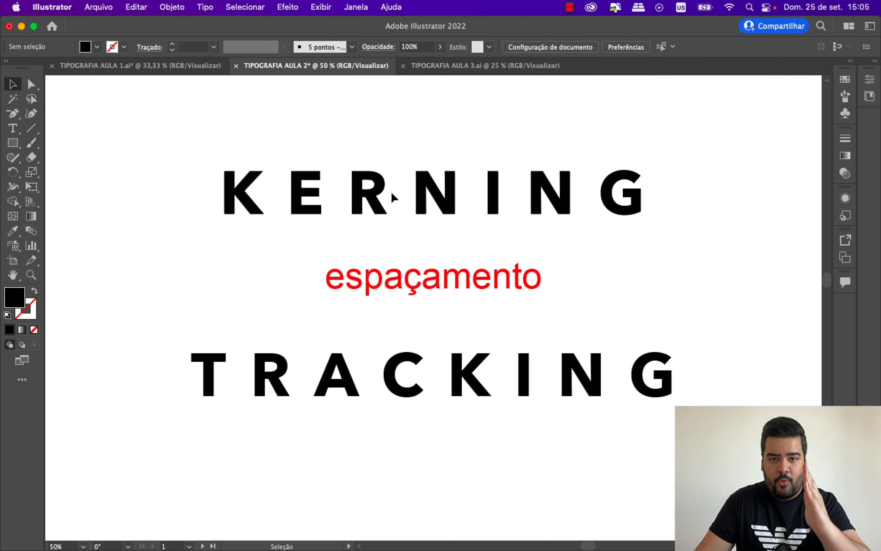
Step: Select all the letters of the word TRACKING and set their tracking to 100
double_click(268, 379)
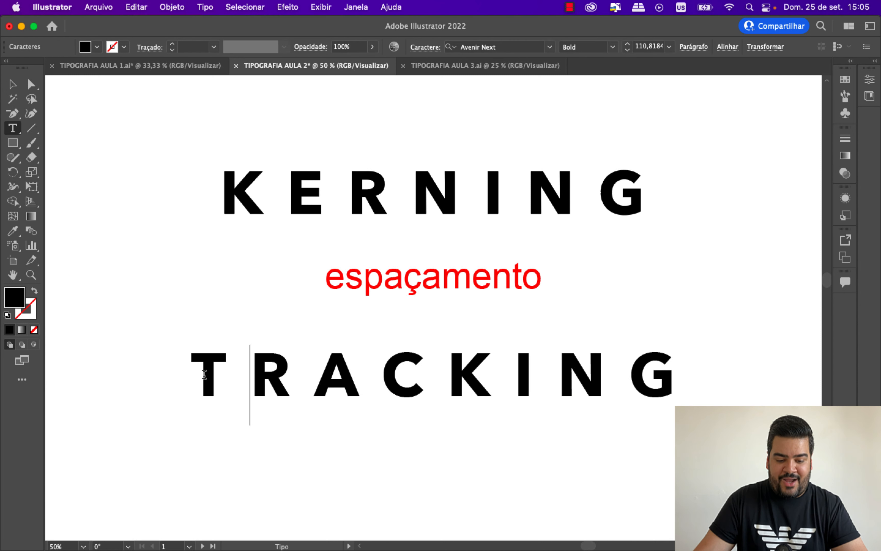
left_click_drag(204, 373, 670, 374)
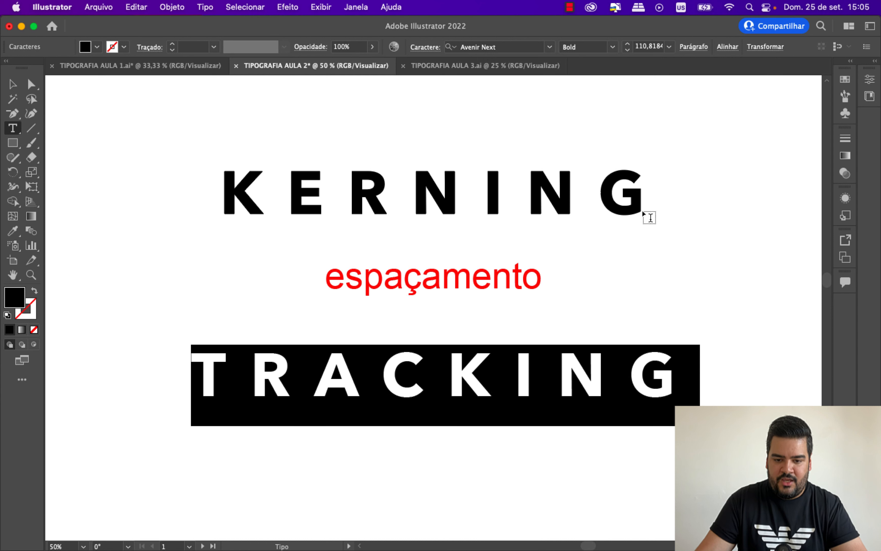
left_click(420, 48)
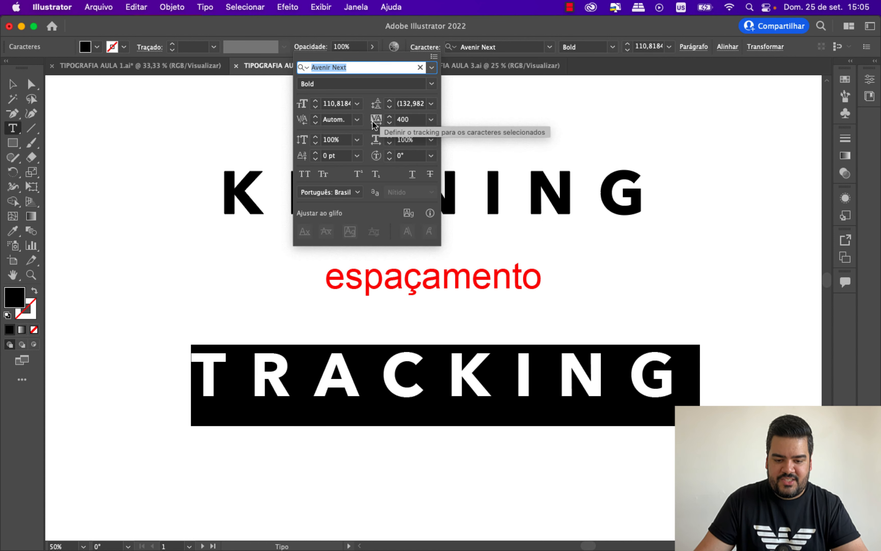
left_click(415, 120)
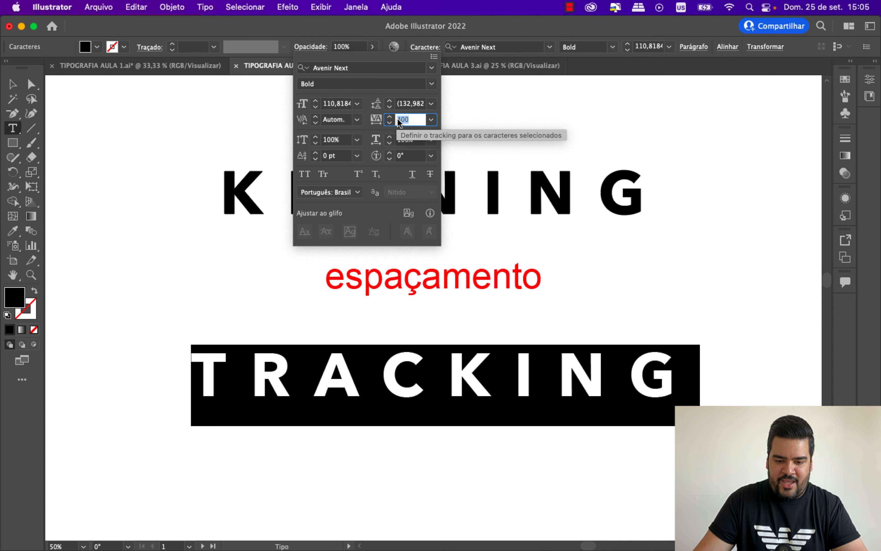
type("100")
key("Return")
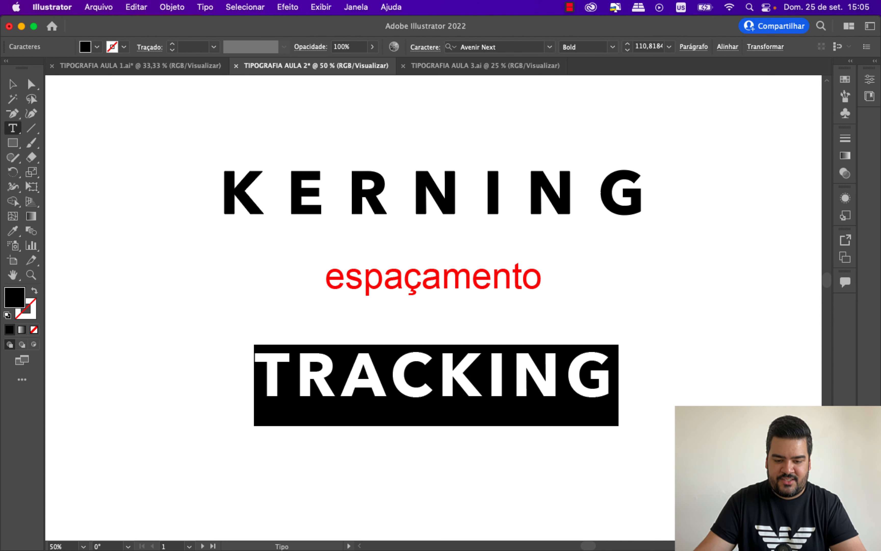
Step: Set the tracking of the word TRACKING to 400
left_click(418, 55)
left_click(385, 118)
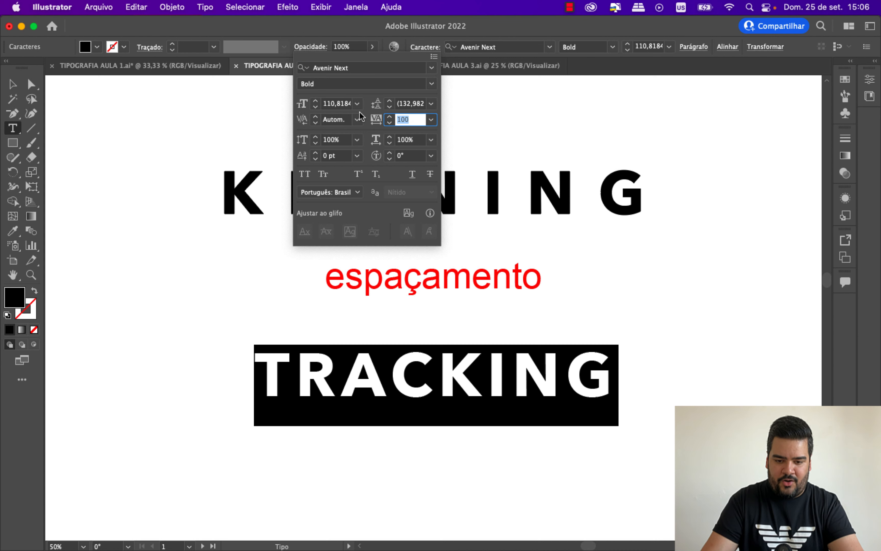
type("400")
key("Return")
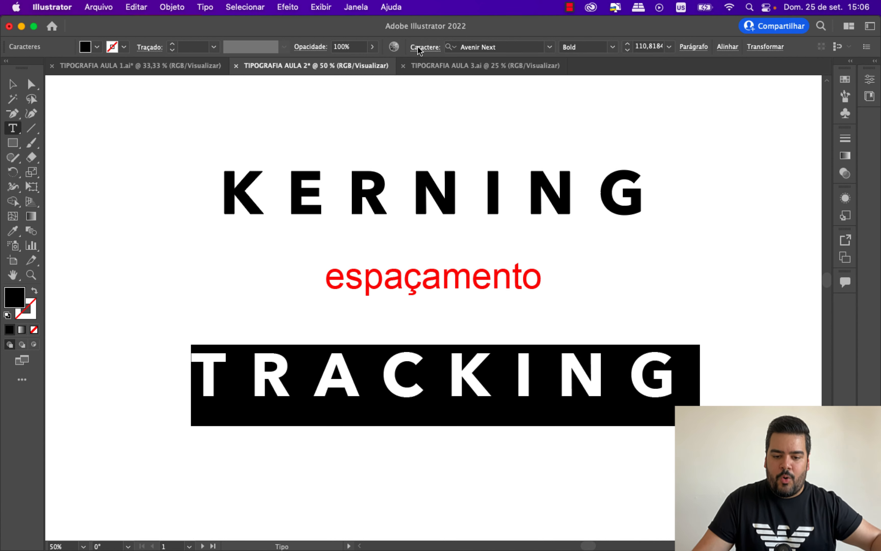
Step: Remove the extra letter spacing from the word TRACKING by setting its tracking to 0
key("super+t")
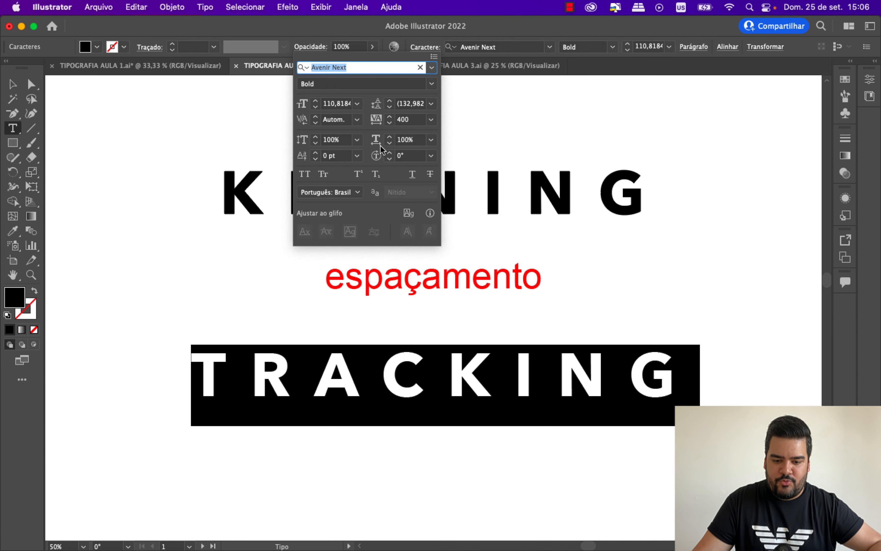
left_click(414, 121)
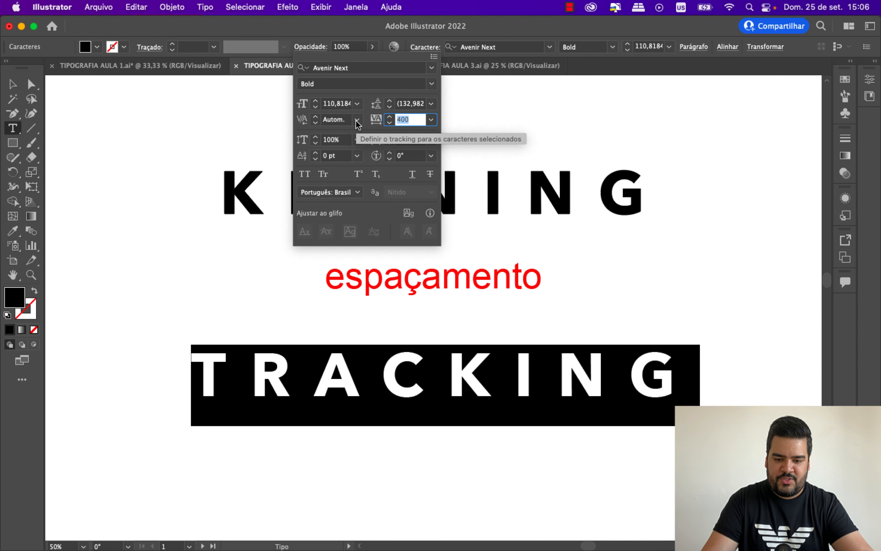
type("0")
key("Return")
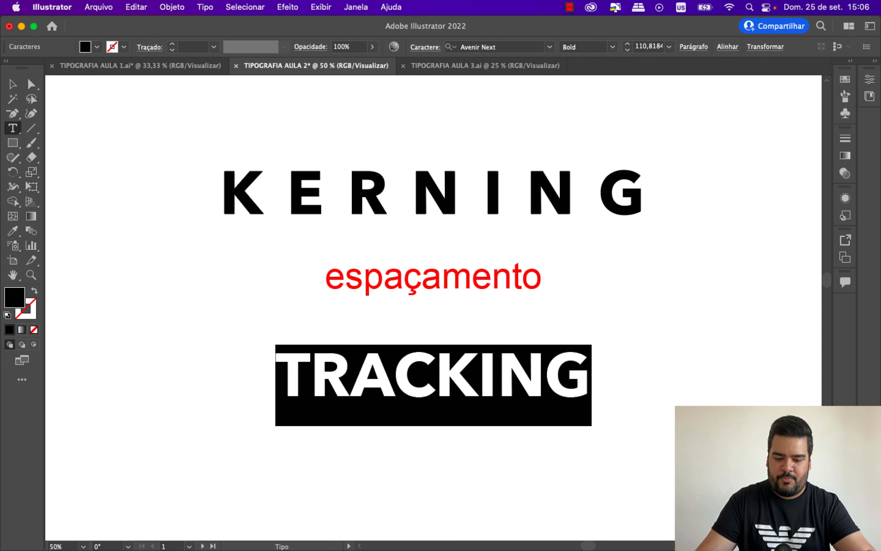
Step: Tighten the word TRACKING by setting its tracking to -75
left_click(423, 47)
left_click(422, 48)
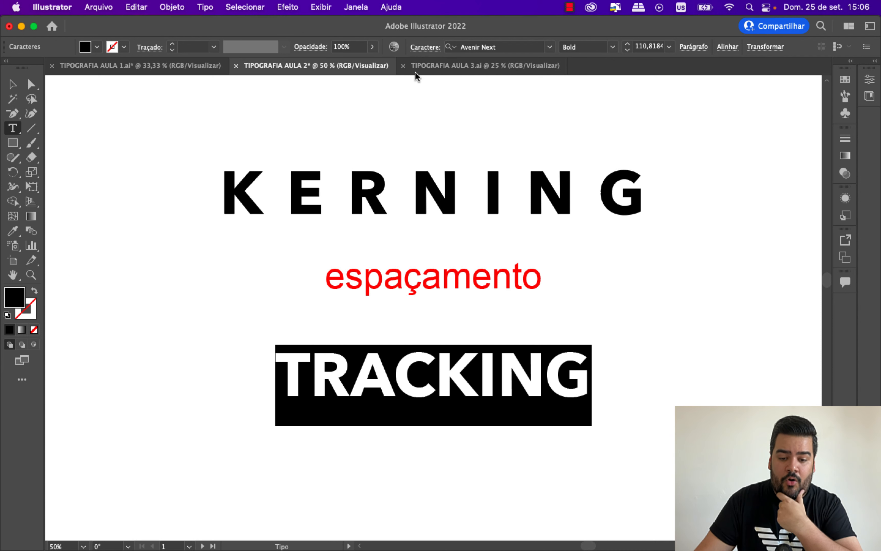
left_click(421, 46)
left_click(410, 120)
type("-75")
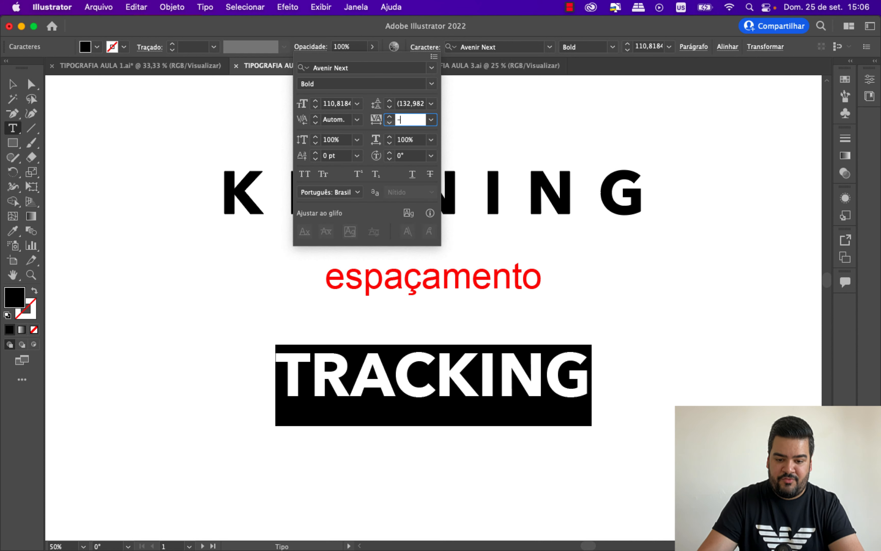
key("Return")
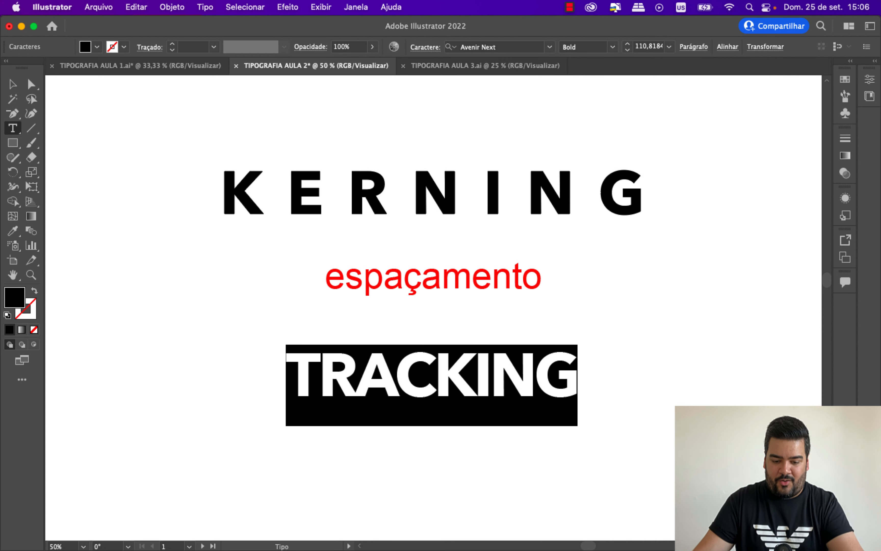
Step: Make the letters of TRACKING overlap by setting the tracking to -200
left_click(422, 47)
left_click(409, 120)
type("-200")
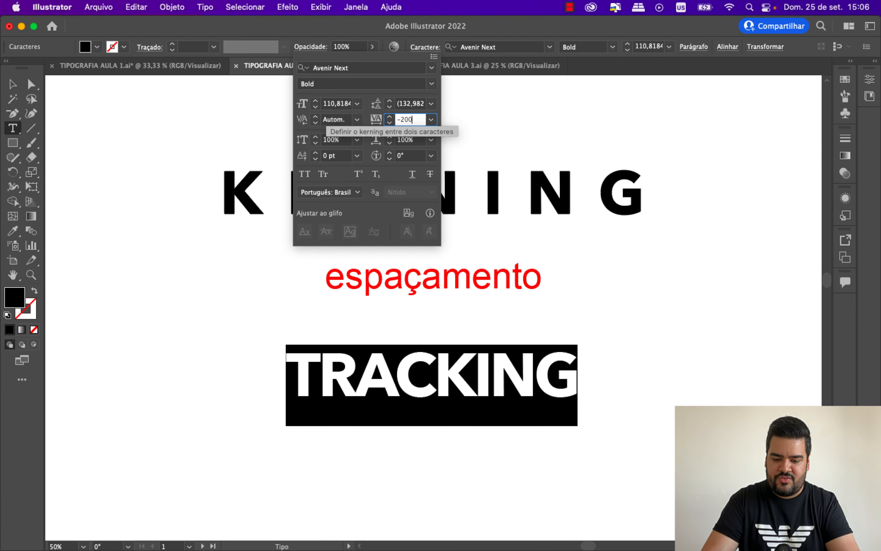
key("Return")
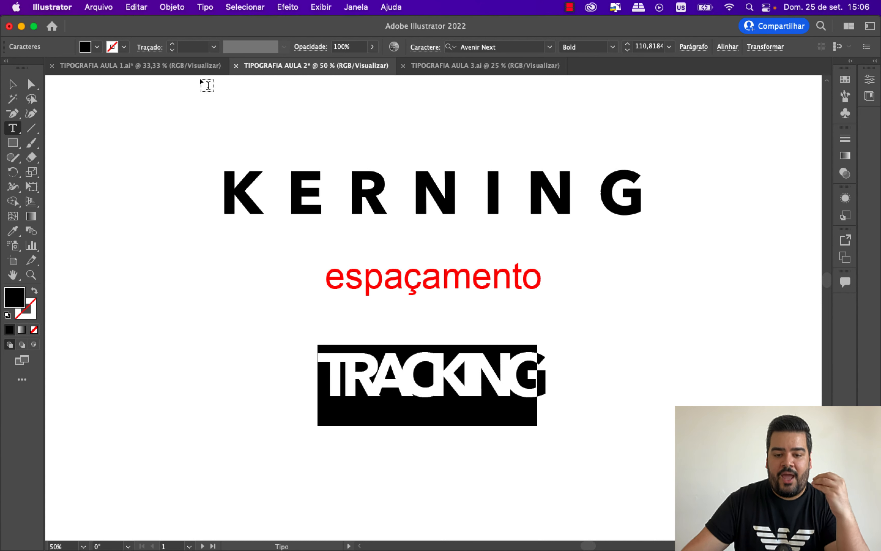
Step: Reset the tracking of the word TRACKING to 0
left_click(429, 47)
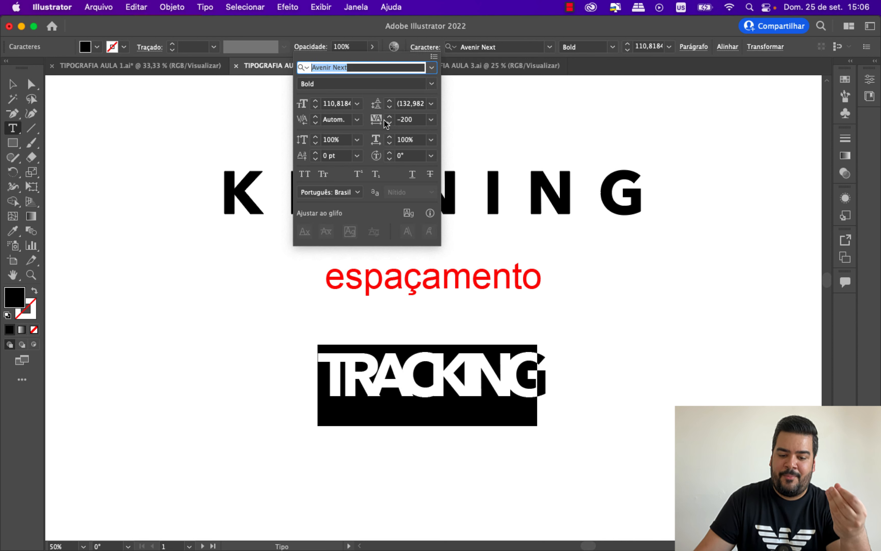
left_click(409, 120)
type("0")
key("Return")
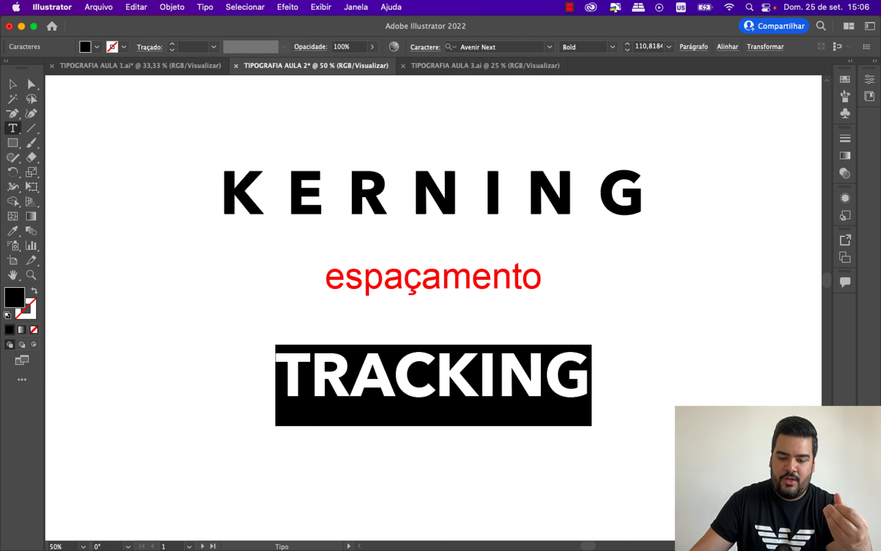
Step: Set the tracking of the word TRACKING to 200 and deselect the text
left_click(426, 47)
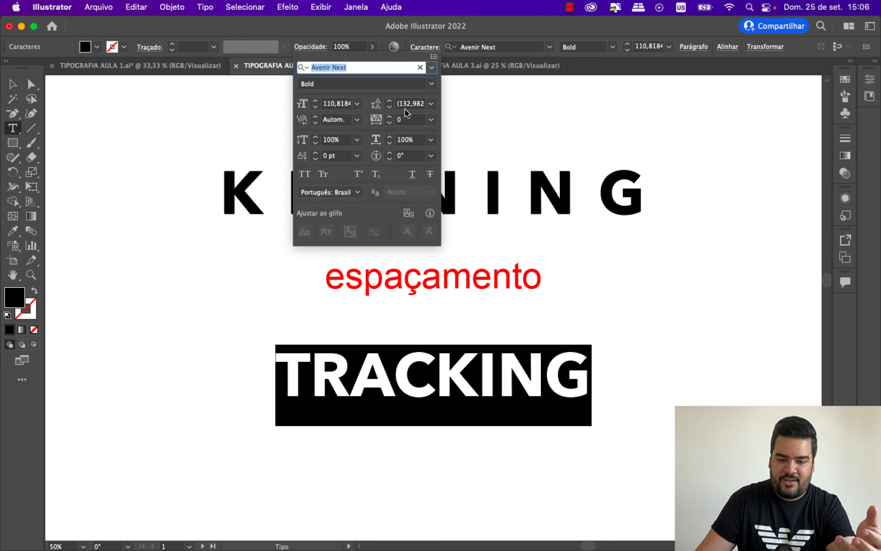
left_click(407, 120)
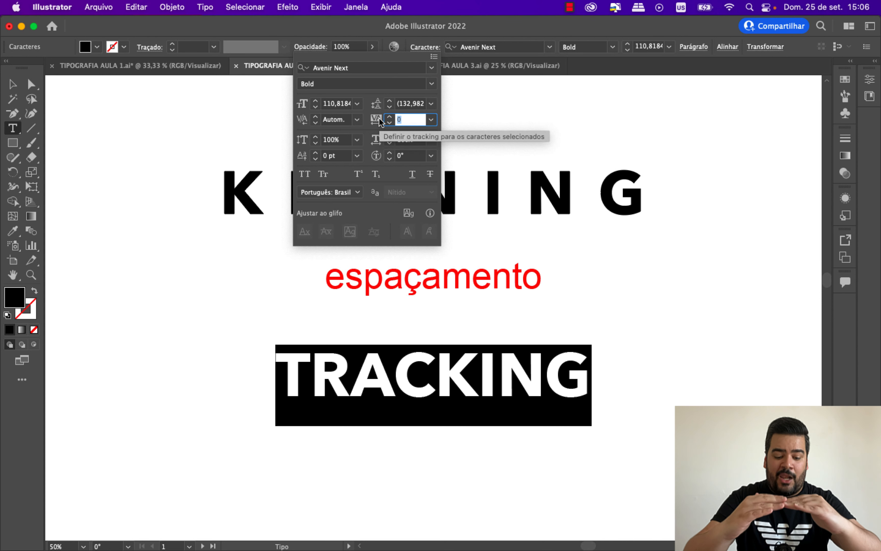
type("200")
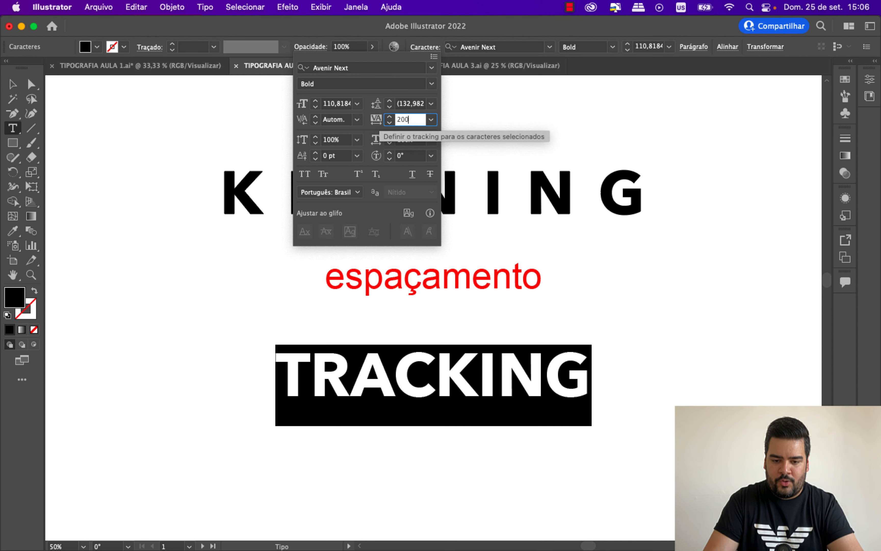
key("Return")
left_click(12, 88)
left_click(131, 283)
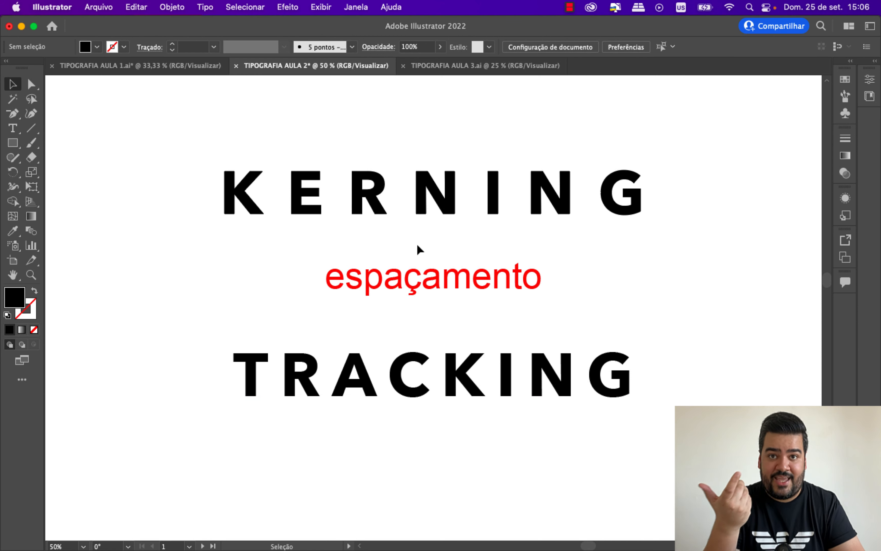
Step: Delete the red "espaçamento" text between KERNING and TRACKING
key("super+equal")
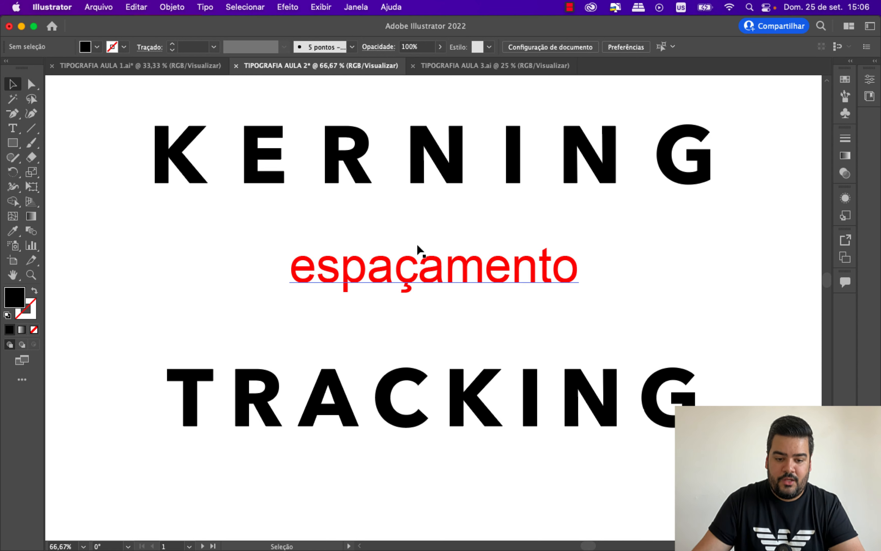
scroll(417, 244, "up", 3)
left_click(428, 318)
key("Delete")
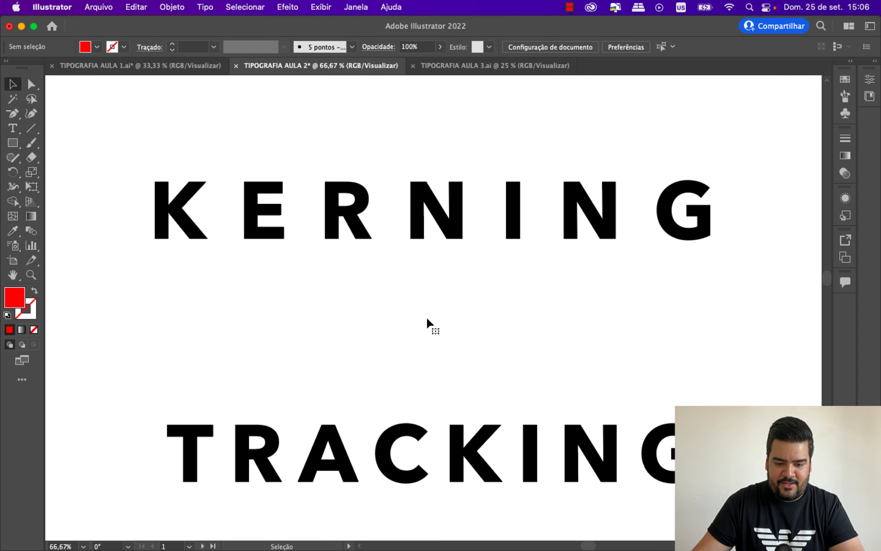
scroll(427, 317, "up", 3)
scroll(425, 317, "down", 1)
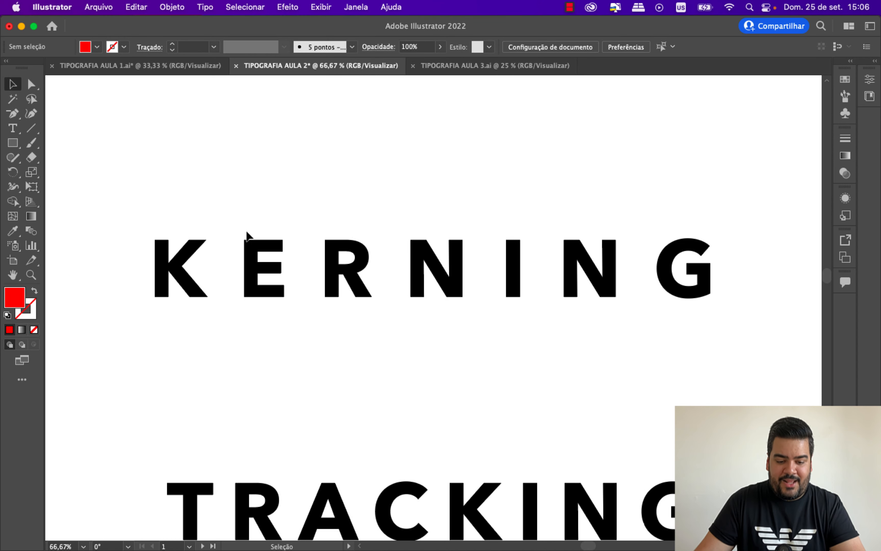
Step: Close the wide gaps in the word KERNING by moving E, R, N, I, N and G one by one toward the K
key("super+equal")
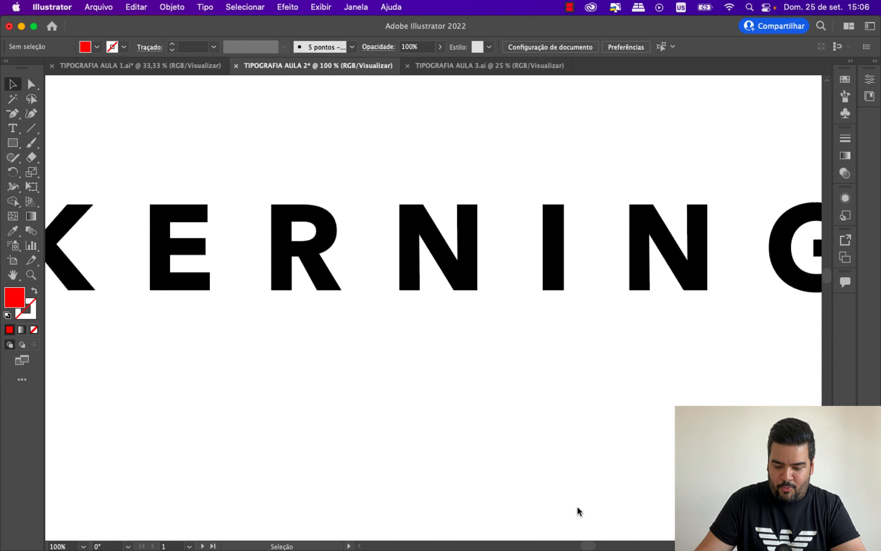
scroll(374, 264, "left", 10)
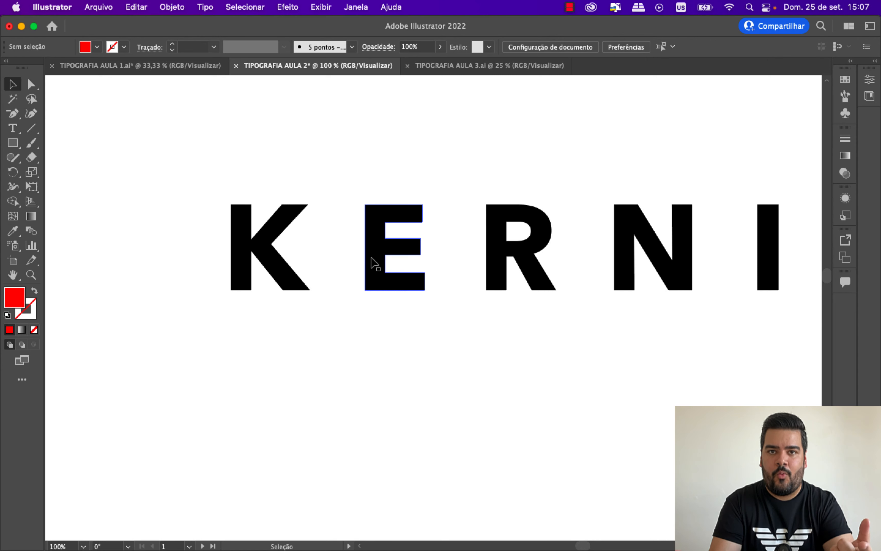
key("super+minus")
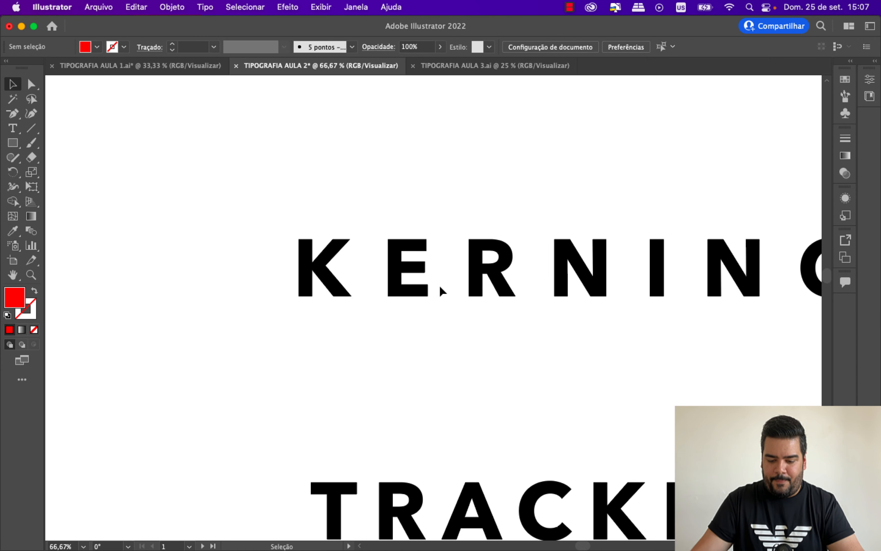
scroll(583, 537, "right", 5)
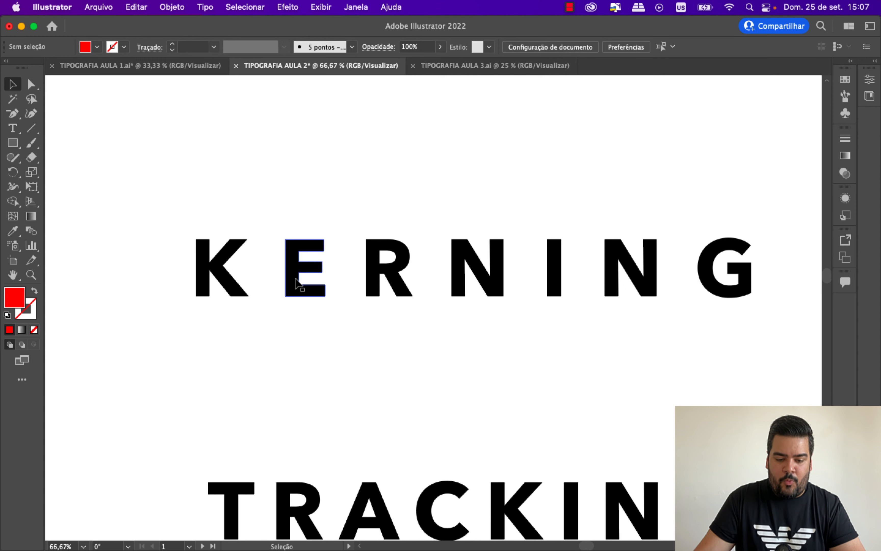
left_click_drag(297, 288, 271, 288)
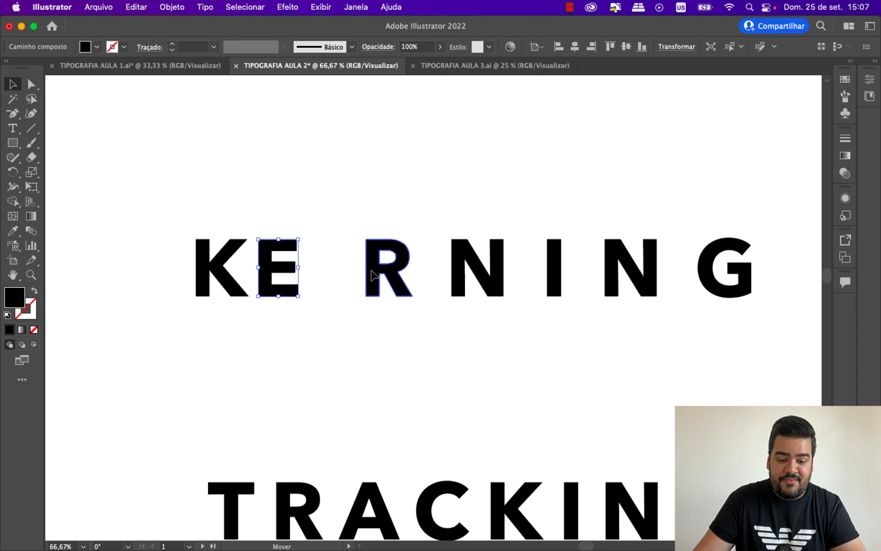
left_click_drag(374, 275, 318, 275)
left_click_drag(463, 275, 377, 276)
left_click_drag(558, 275, 442, 276)
left_click_drag(630, 277, 482, 276)
left_click_drag(699, 273, 514, 273)
Step: Move all the letters of KERNING together to re-centre the tightened word above TRACKING
key("super+equal")
key("super+minus")
key("super+minus")
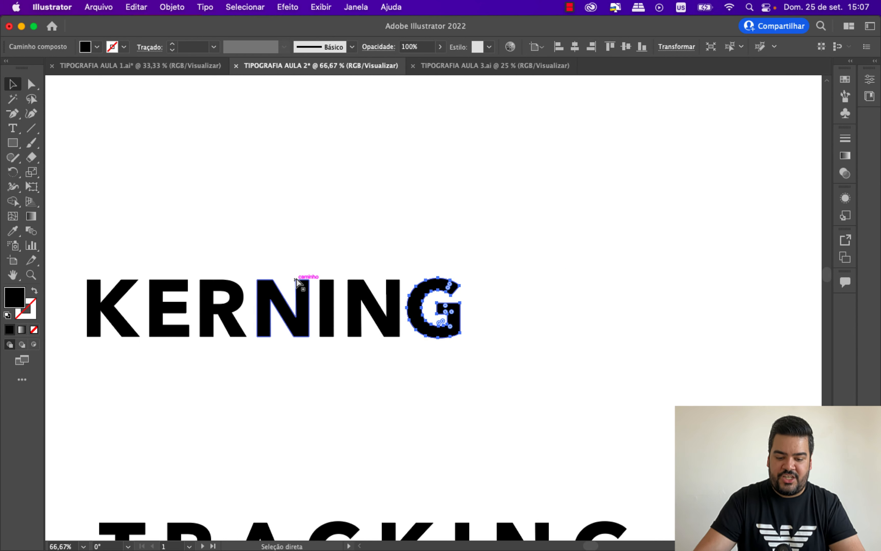
left_click_drag(532, 390, 156, 262)
left_click_drag(276, 311, 346, 322)
left_click(329, 341)
Step: Refine the kerning of KERNING by shifting the first N, the I, the second N and the G slightly toward the R
key("super+equal")
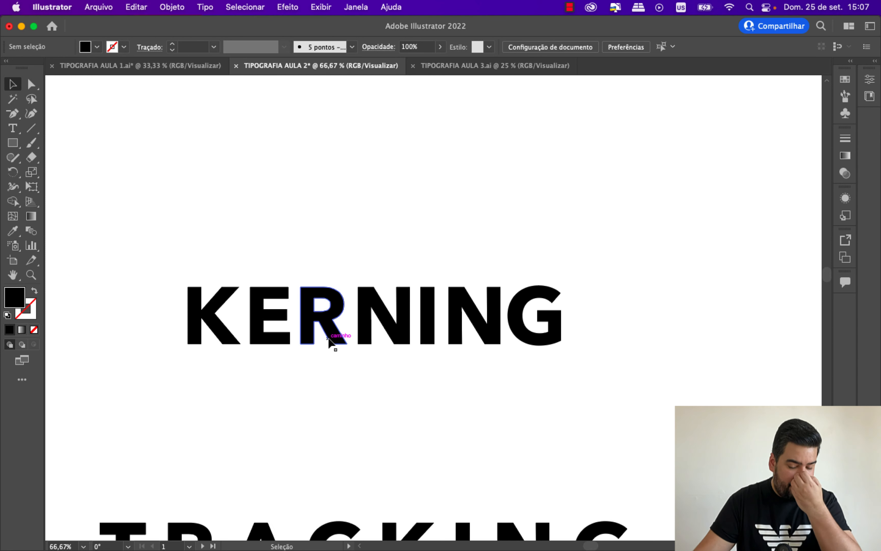
scroll(595, 547, "left", 3)
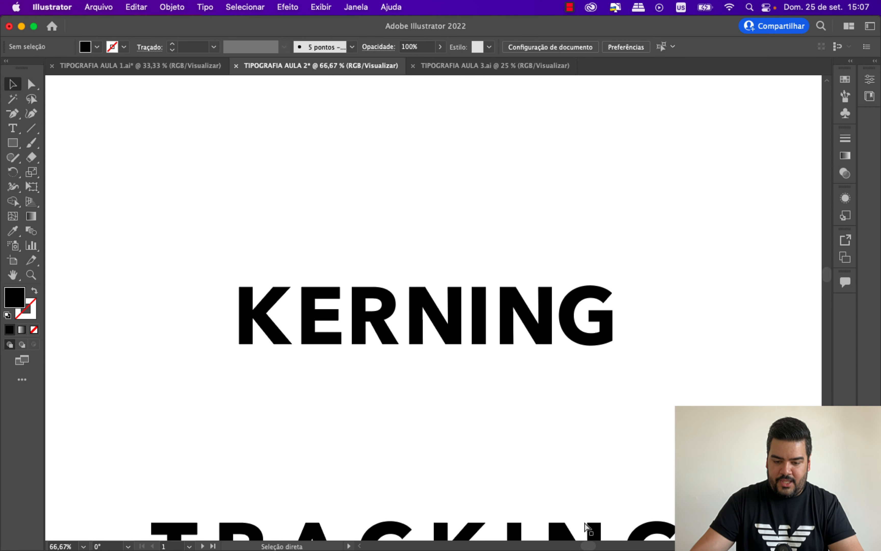
key("super+equal")
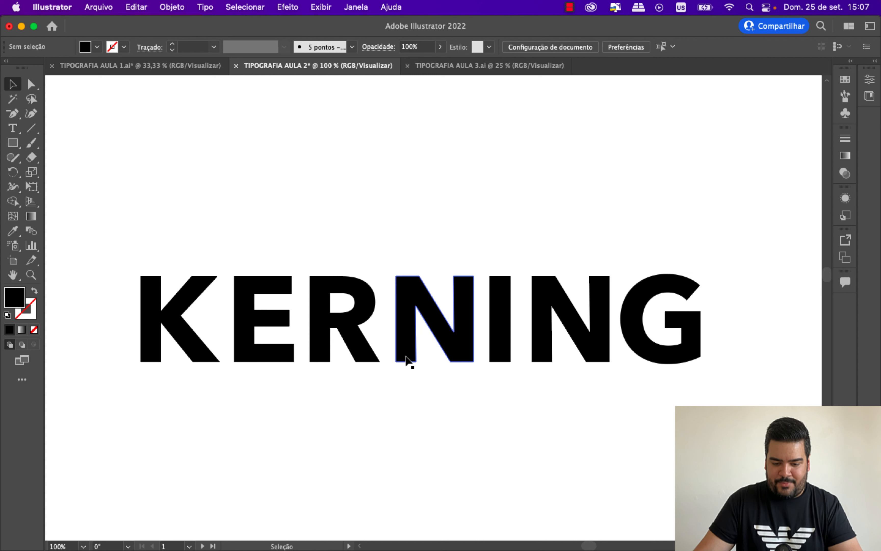
left_click_drag(405, 359, 401, 358)
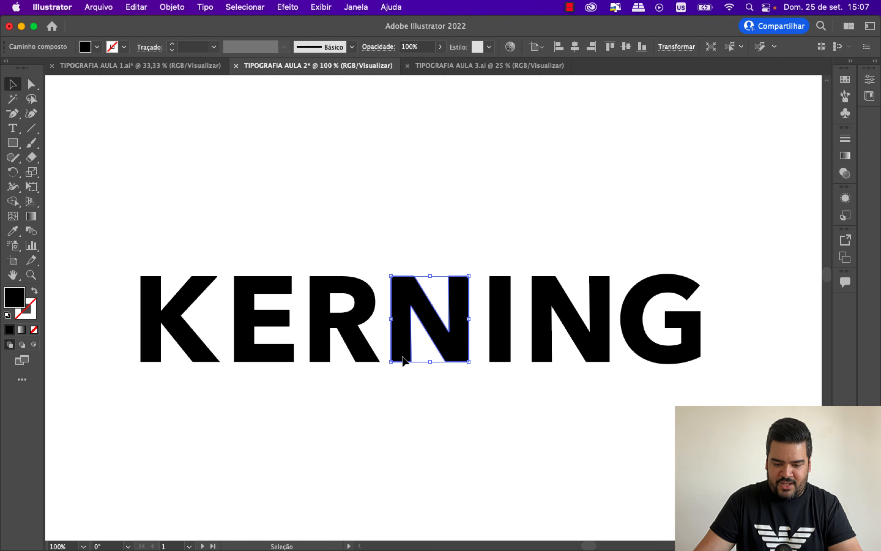
left_click(480, 351)
left_click_drag(503, 346, 497, 345)
left_click_drag(548, 331, 541, 331)
left_click_drag(643, 341, 600, 335)
left_click(602, 339)
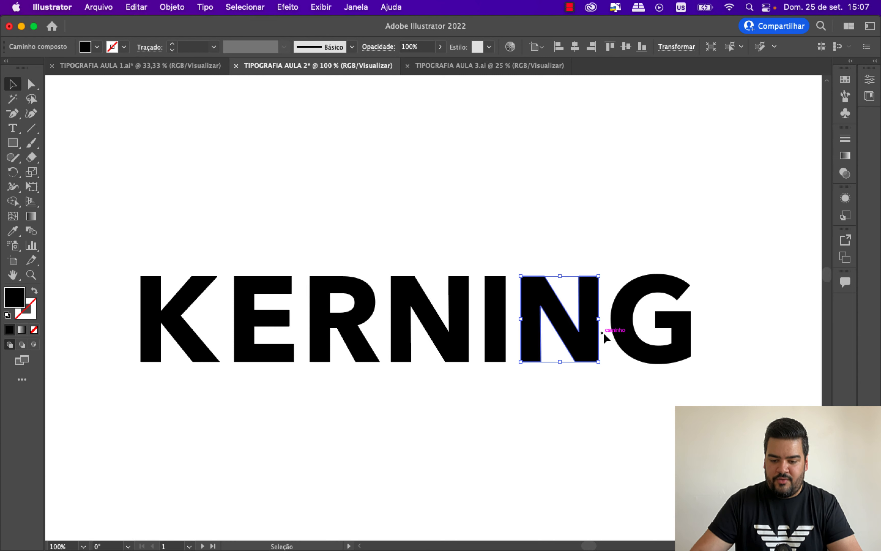
Step: Move the K of KERNING slightly closer to the E and deselect it
left_click(315, 388)
left_click_drag(190, 353, 195, 354)
left_click(289, 423)
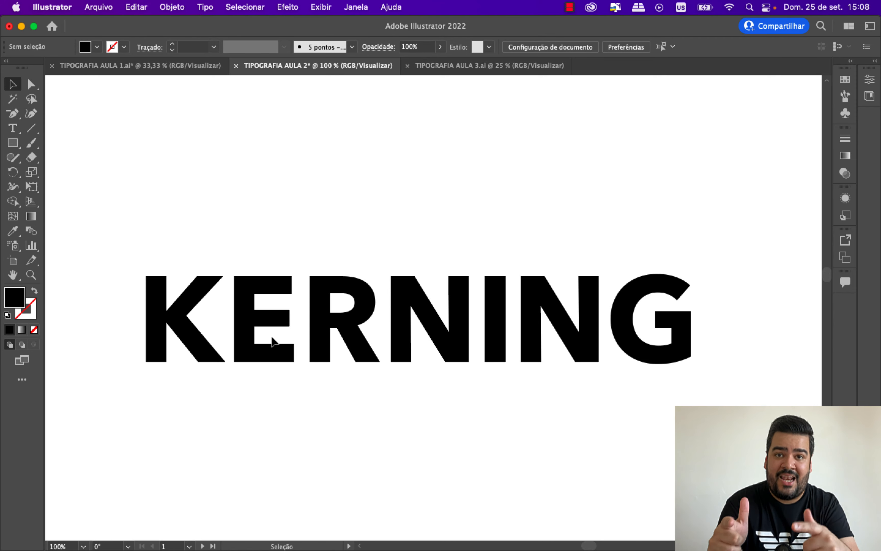
Step: Nudge the K and E of KERNING together four increments toward the R and deselect them
left_click_drag(177, 246, 255, 363)
key("Right")
key("Right")
key("Right")
key("Right")
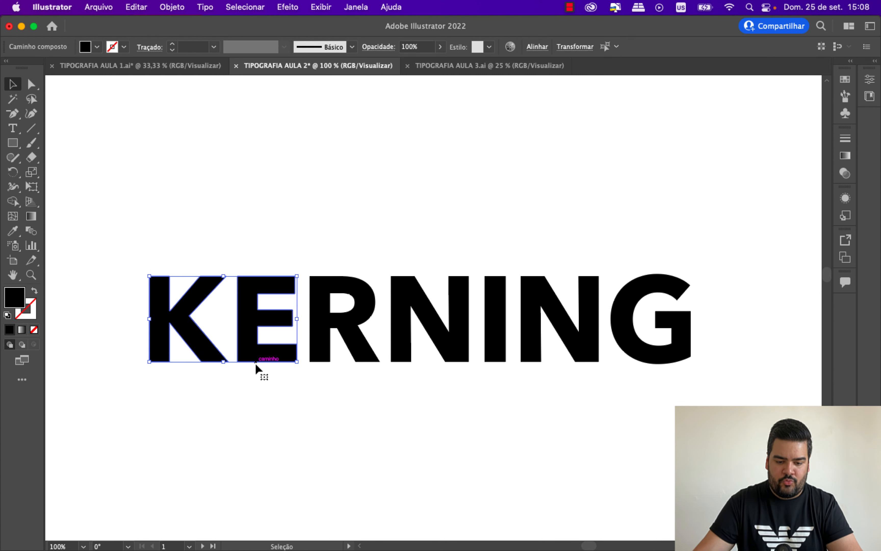
left_click(249, 415)
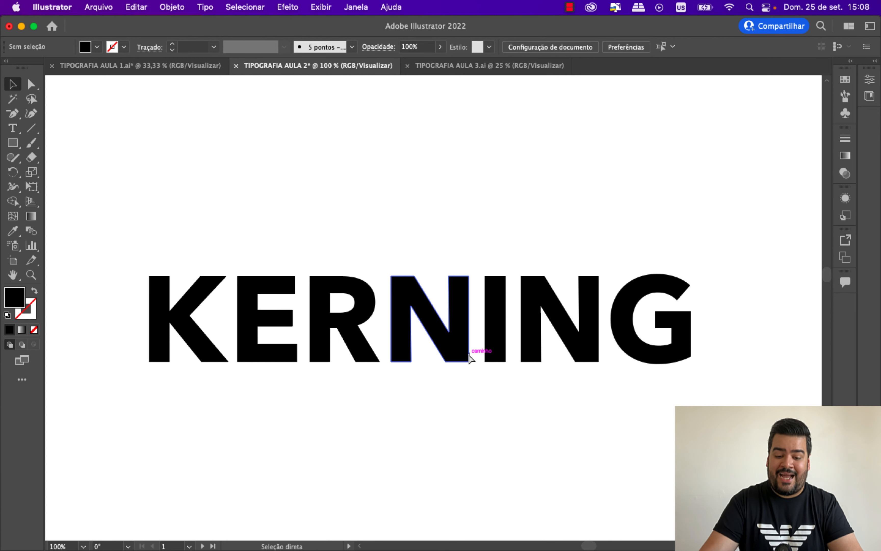
Step: Go to the Crystal SPA & BEM ESTAR artboard and select the Crystal text to examine its letter spacing
key("super+minus")
scroll(484, 360, "down", 5)
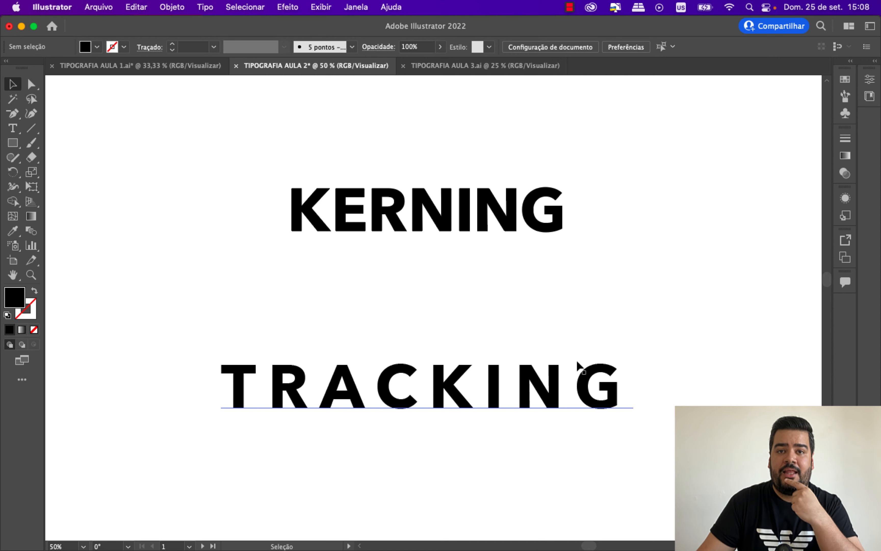
scroll(579, 328, "down", 10)
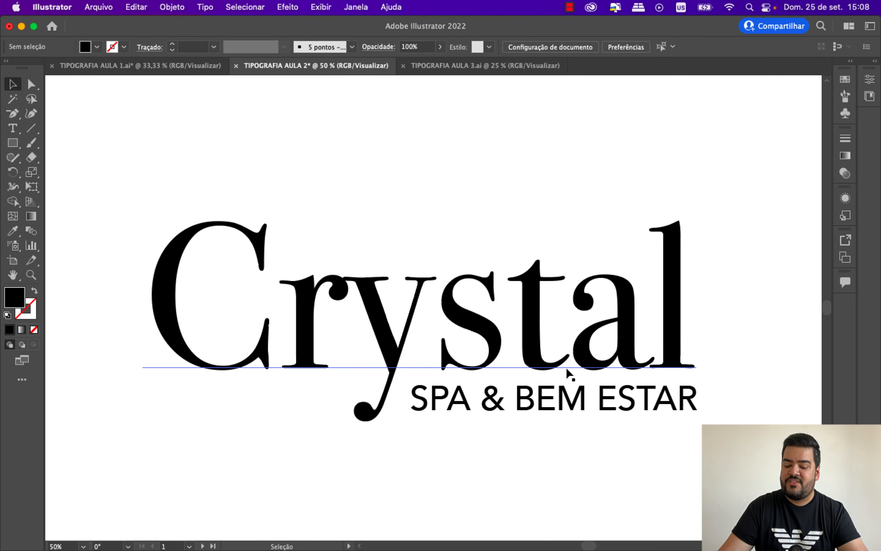
left_click(503, 327)
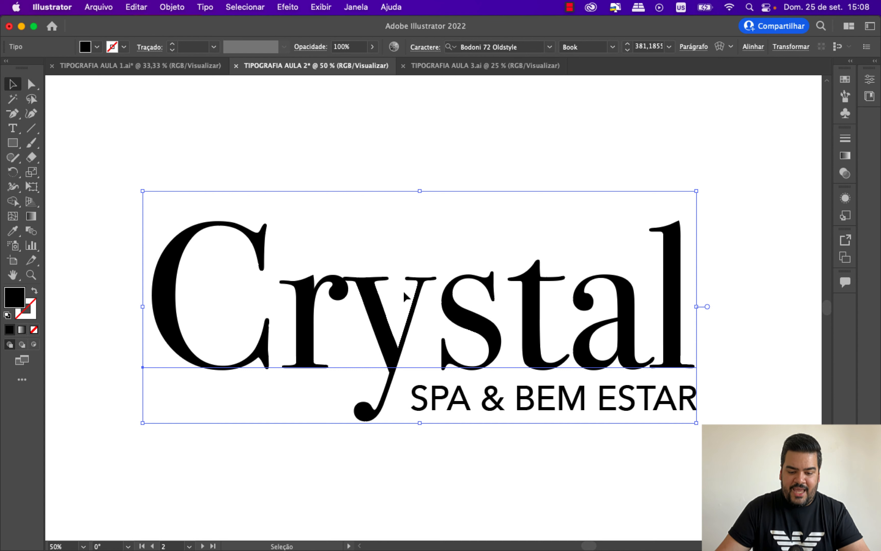
key("t")
left_click_drag(172, 304, 760, 326)
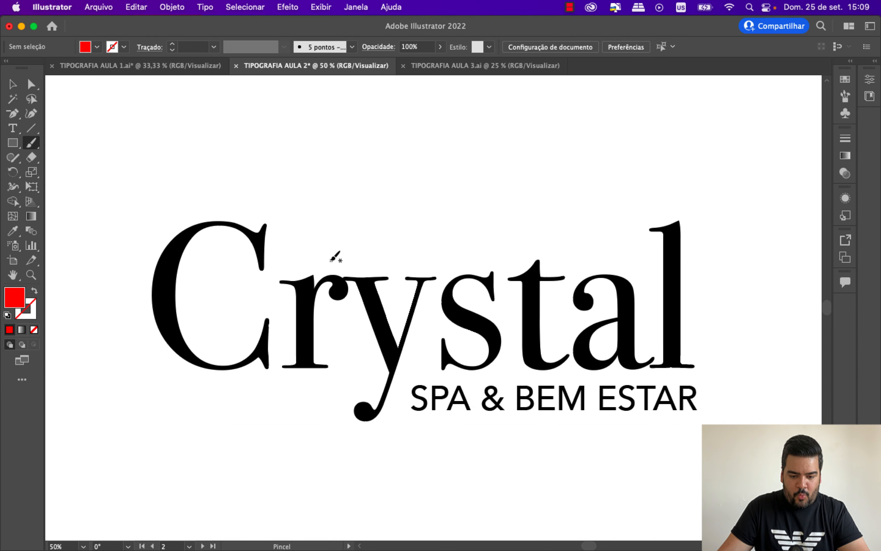
Step: With the red Paintbrush, circle the r–y and a–l junctions in Crystal and draw slanted lines on both sides of the s
mouse_move(331, 259)
left_mouse_down()
mouse_move(326, 299)
mouse_move(358, 306)
mouse_move(370, 274)
mouse_move(332, 260)
left_mouse_up()
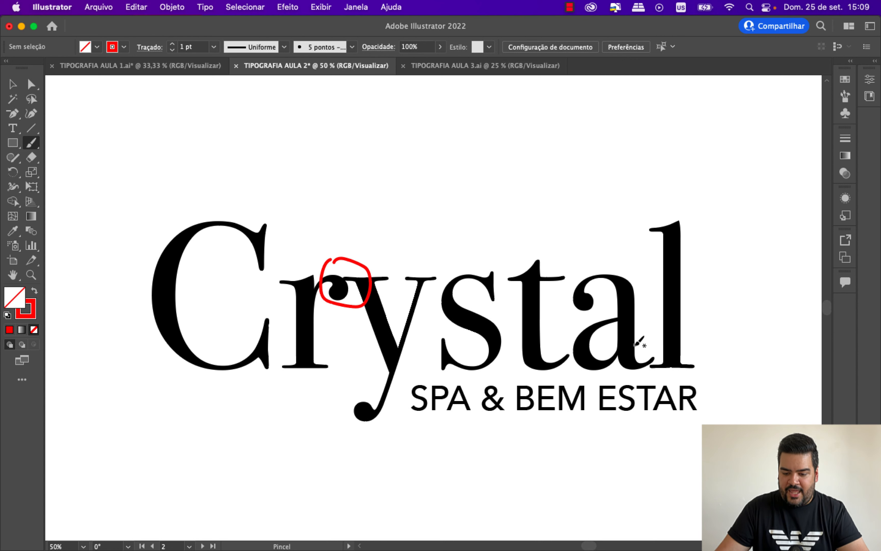
mouse_move(653, 351)
left_mouse_down()
mouse_move(638, 371)
mouse_move(671, 363)
left_mouse_up()
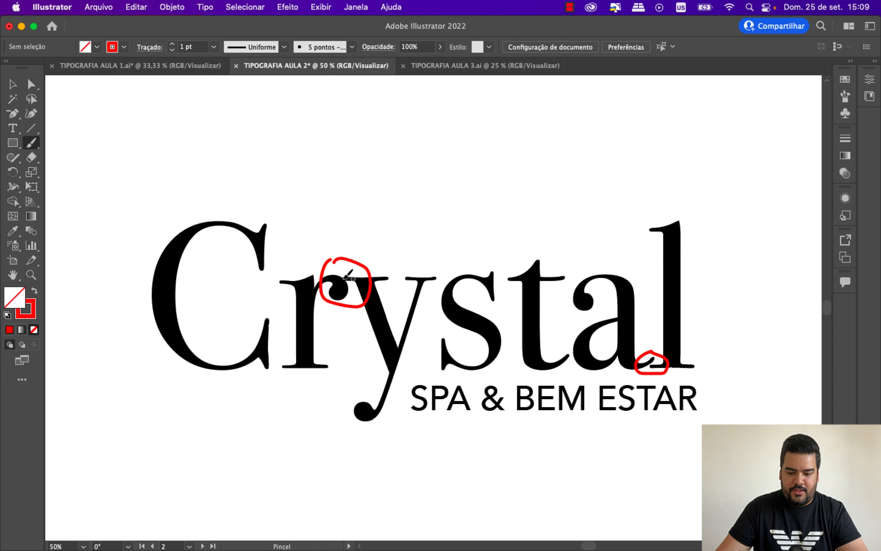
left_click_drag(443, 274, 421, 368)
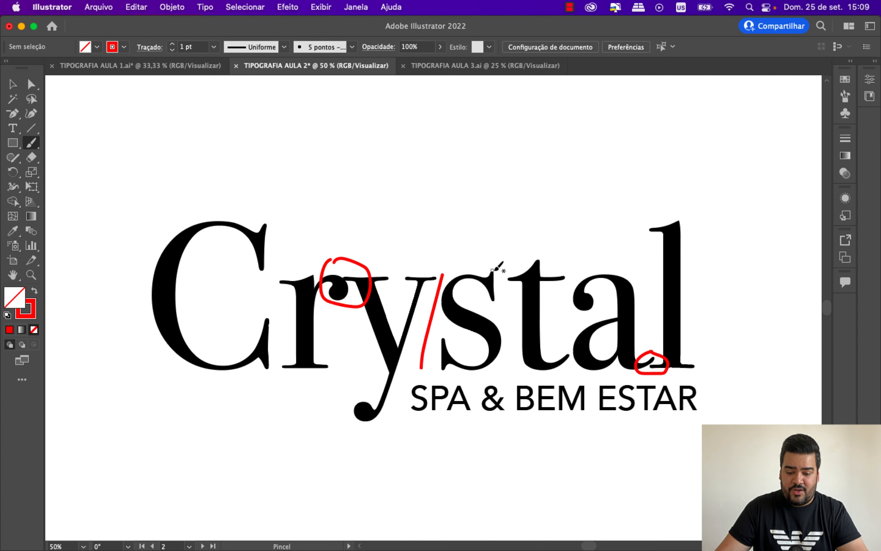
left_click_drag(497, 269, 514, 363)
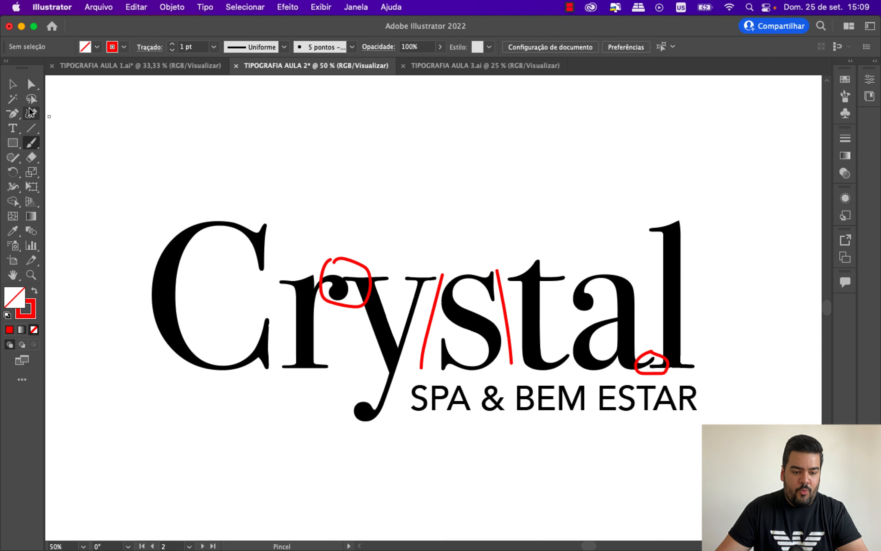
Step: Delete the two red circles and two red slanted lines drawn over the word Crystal
left_click(6, 87)
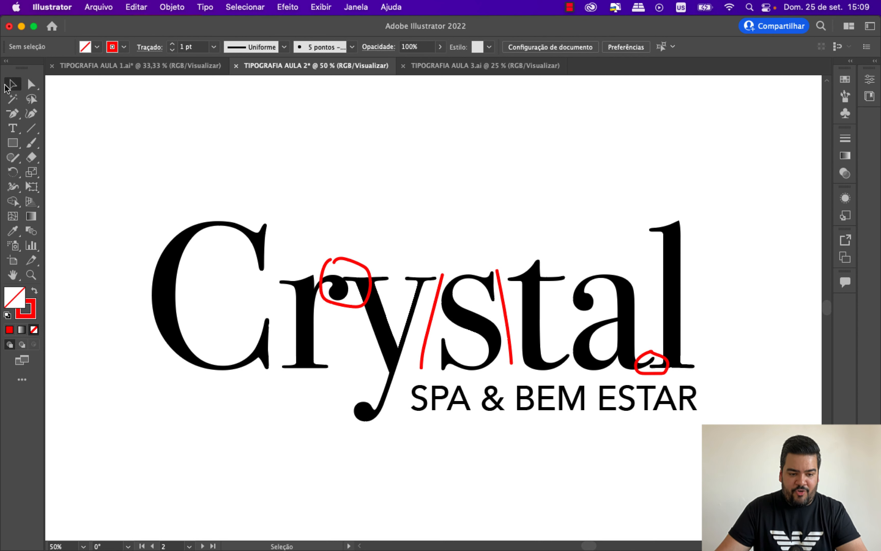
left_click(346, 260)
key("Delete")
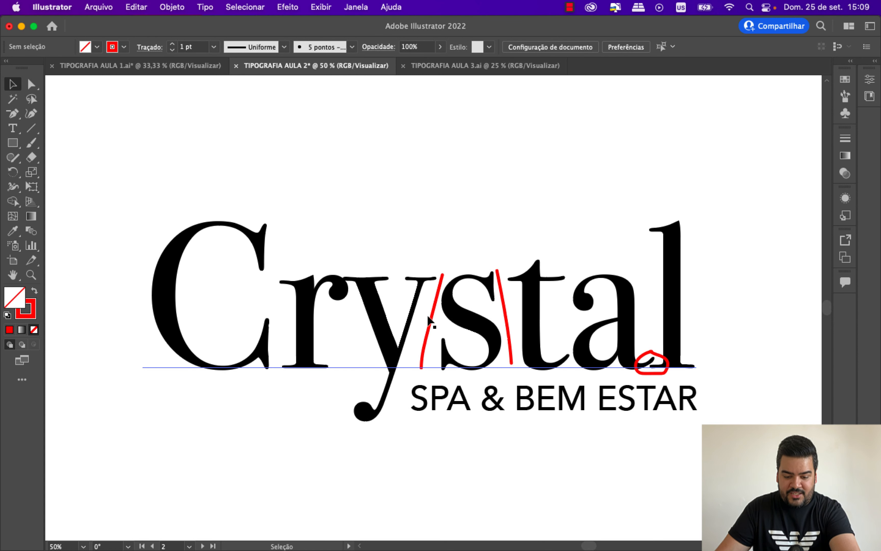
left_click(430, 320)
key("Delete")
left_click(504, 317)
key("Delete")
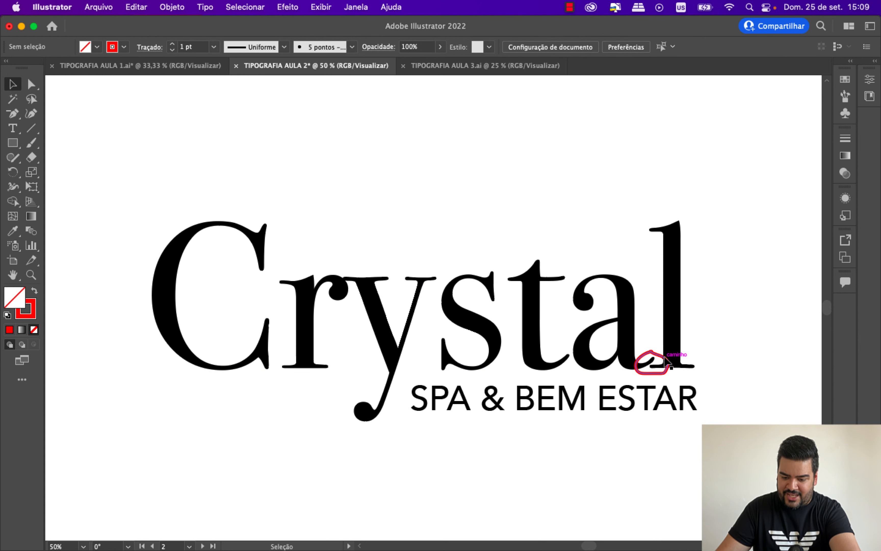
left_click(665, 361)
key("Delete")
Step: Try a tracking of 10 on the word Crystal and undo the change
left_click(669, 357)
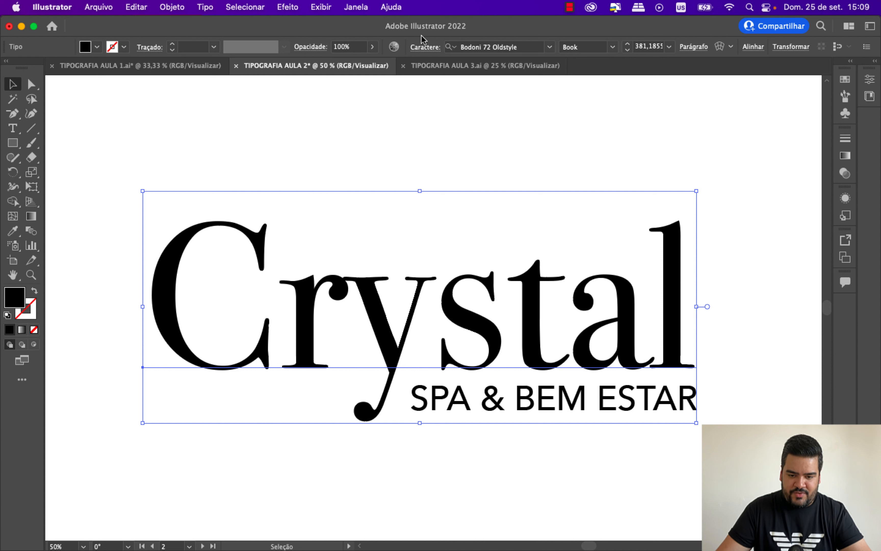
left_click(420, 48)
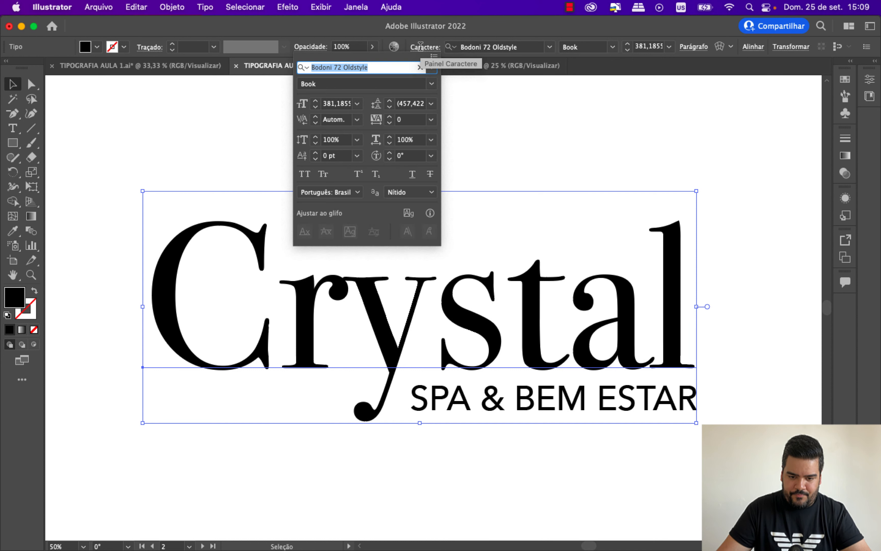
left_click(408, 119)
type("10")
key("Return")
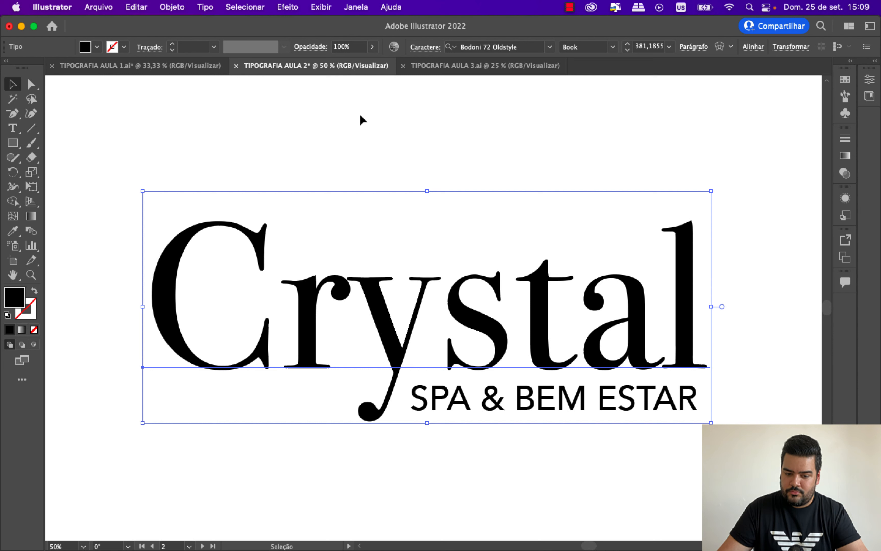
key("alt+Left")
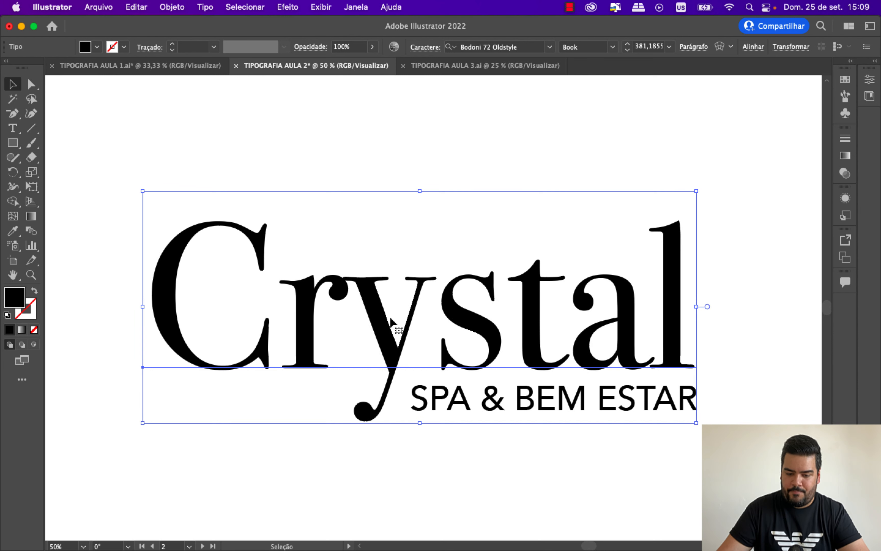
Step: Convert the Crystal text to outlines and ungroup it into separate letters
right_click(391, 320)
left_click(422, 350)
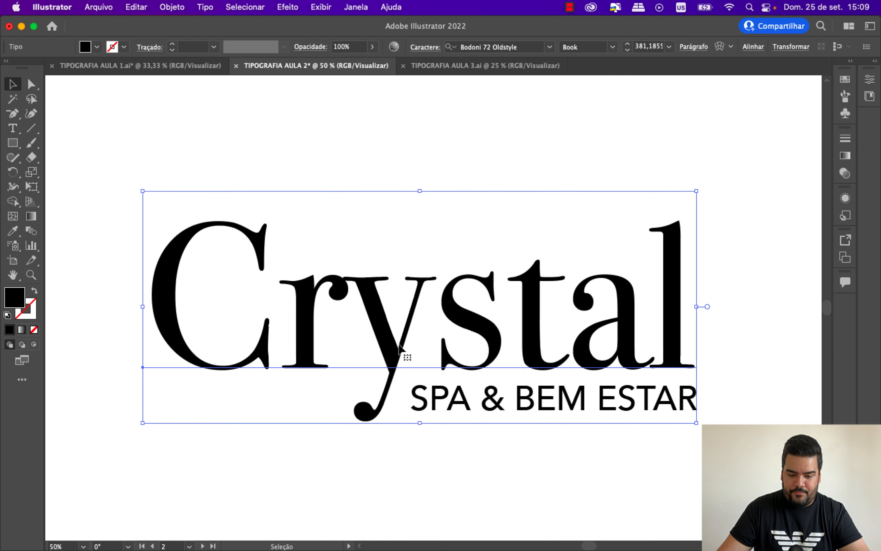
right_click(373, 325)
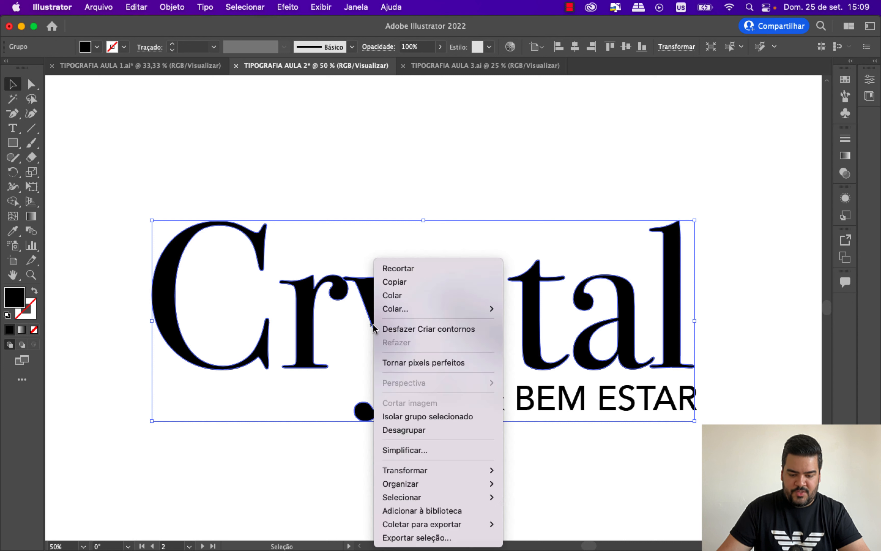
left_click(421, 432)
left_click(483, 487)
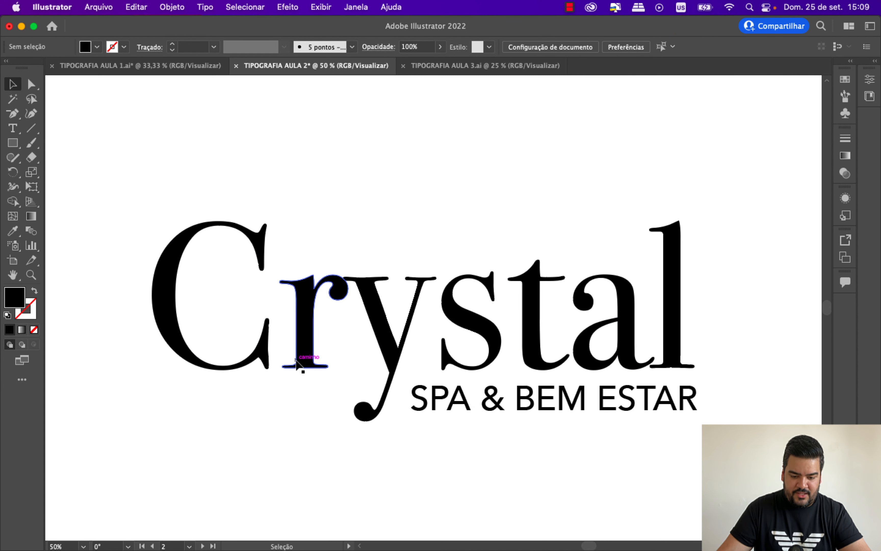
Step: Shift the r and y of Crystal left to tighten the gaps after the C and r
left_click_drag(305, 367, 289, 363)
left_click(423, 429)
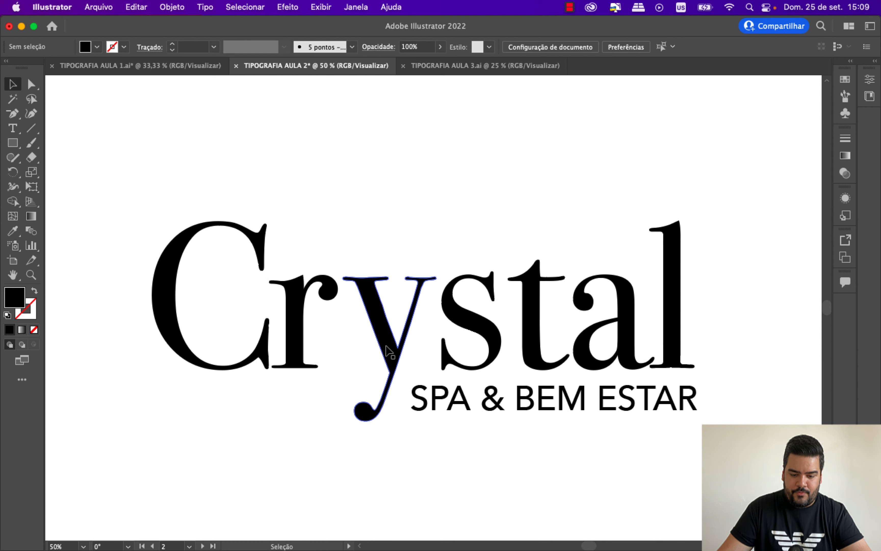
mouse_move(389, 348)
left_mouse_down()
mouse_move(375, 341)
mouse_move(385, 348)
left_mouse_up()
left_click(475, 481)
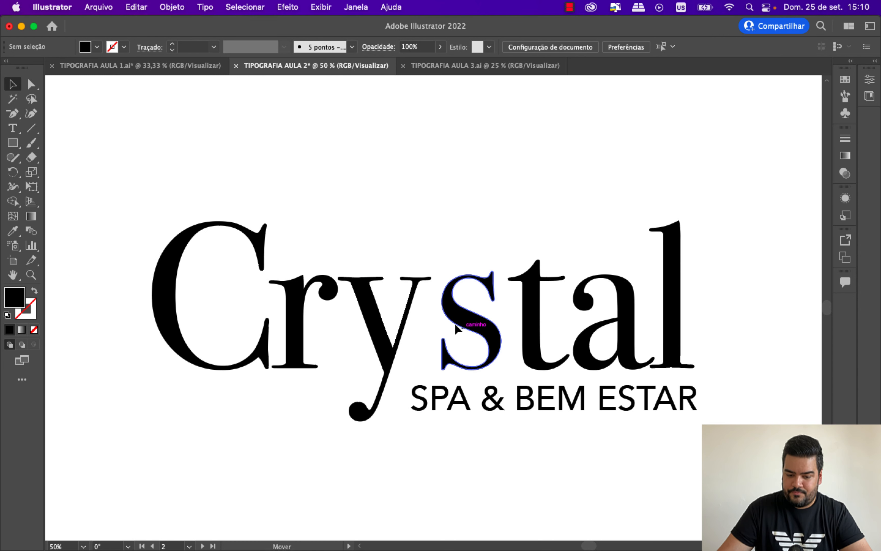
Step: Move the s, t, a and l of Crystal left so each letter sits closer to the one before it
left_click_drag(455, 324, 450, 325)
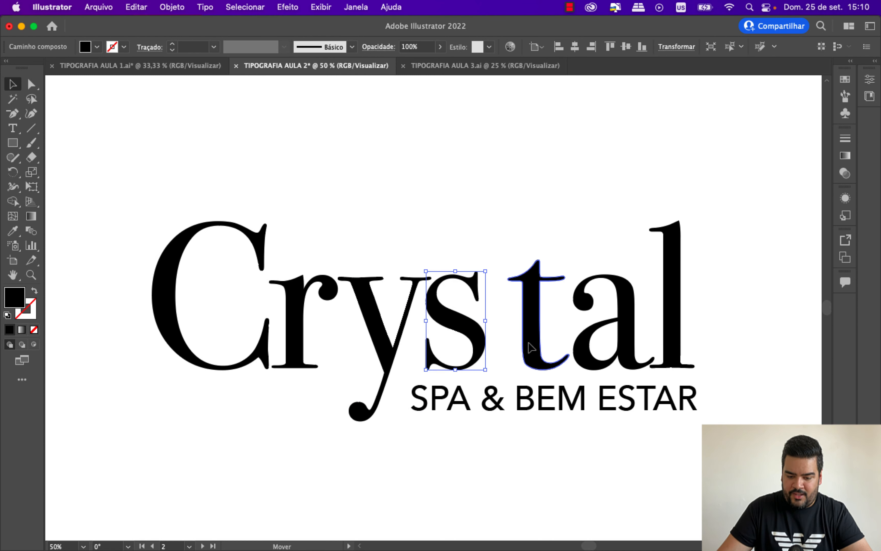
left_click_drag(528, 344, 511, 345)
left_click_drag(599, 360, 574, 360)
left_click_drag(687, 362, 668, 362)
left_click(685, 379)
scroll(708, 362, "down", 2)
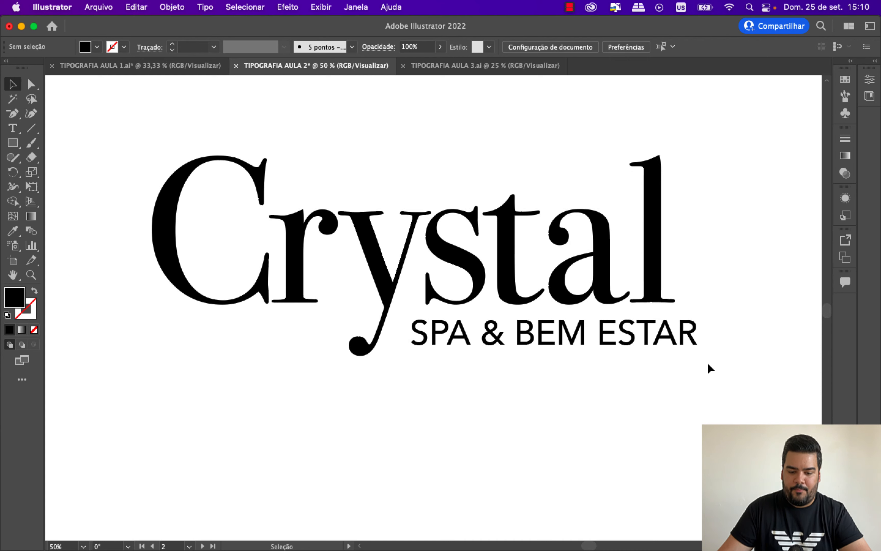
Step: Add the text Crystal in Bodoni 72 Oldstyle above the hand-spaced logo
scroll(707, 362, "up", 4)
left_click(12, 128)
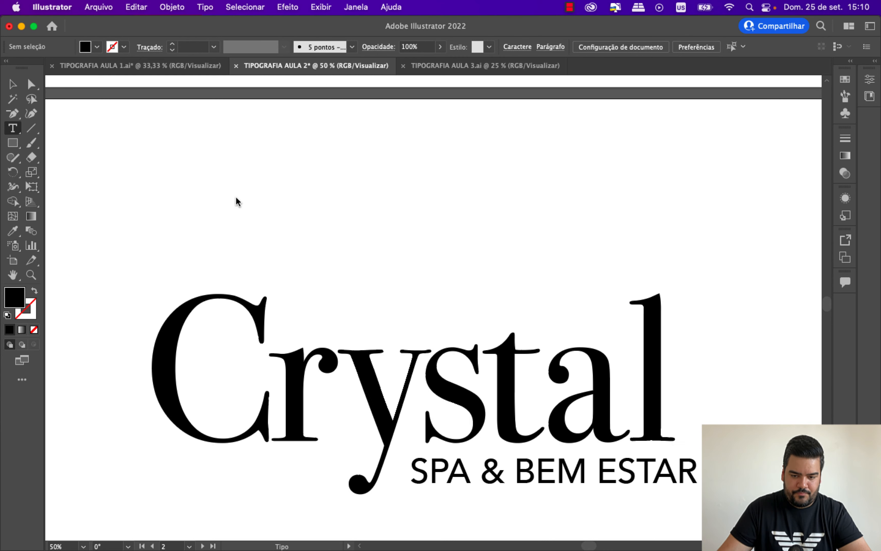
left_click(206, 198)
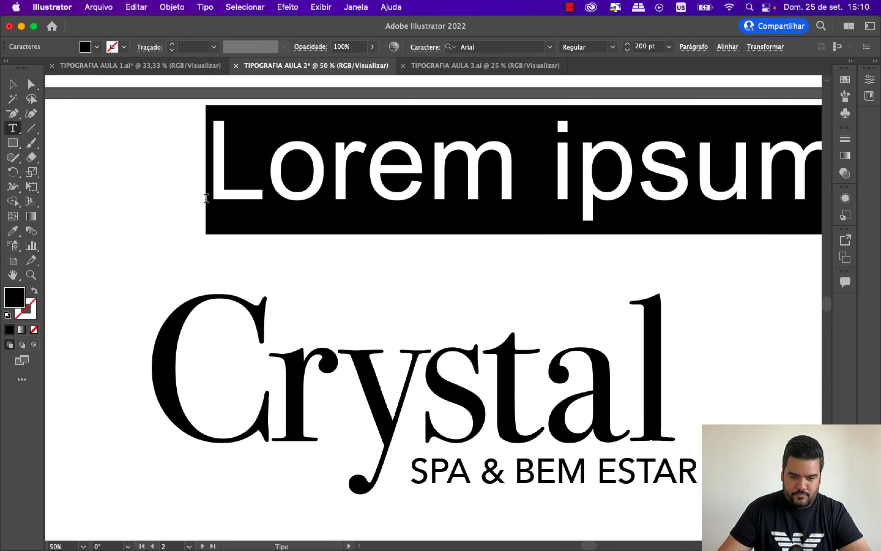
left_click(550, 47)
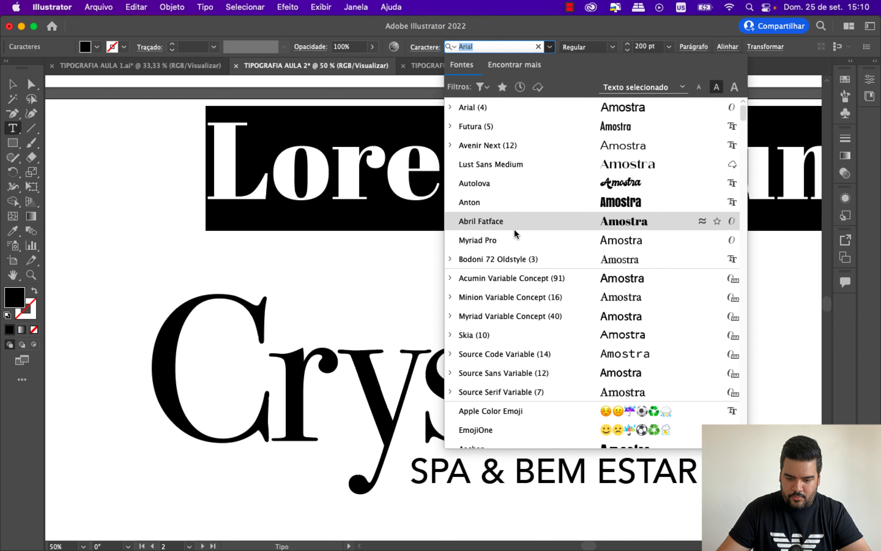
left_click(516, 265)
type("Crystal")
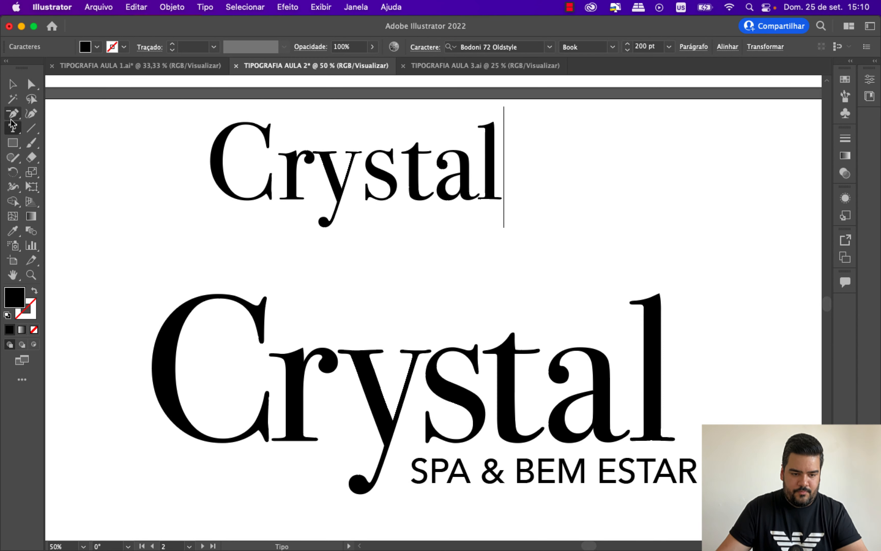
left_click(12, 84)
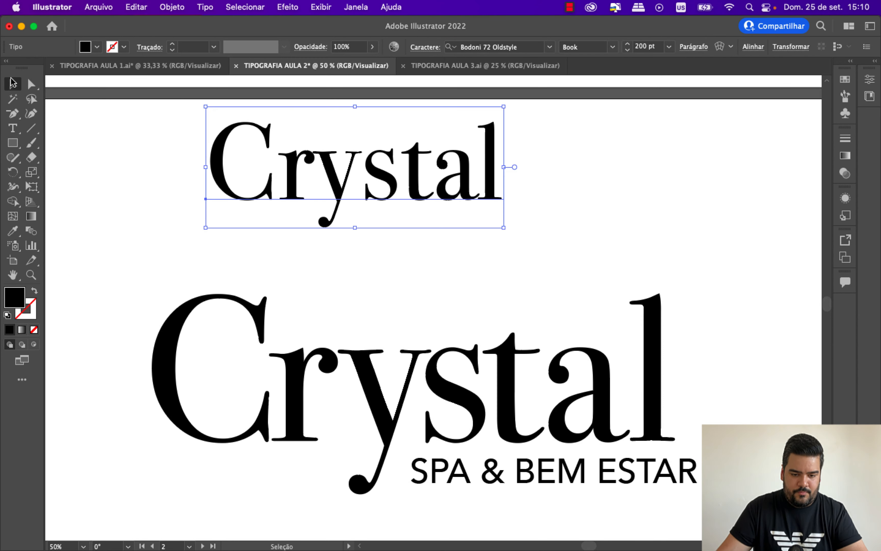
Step: Enlarge the new Crystal text to nearly the logo's width and position it directly above the logo
left_click_drag(267, 177, 234, 184)
left_click_drag(472, 235, 687, 323)
left_click_drag(626, 251, 611, 251)
left_click(721, 272)
scroll(703, 276, "down", 2)
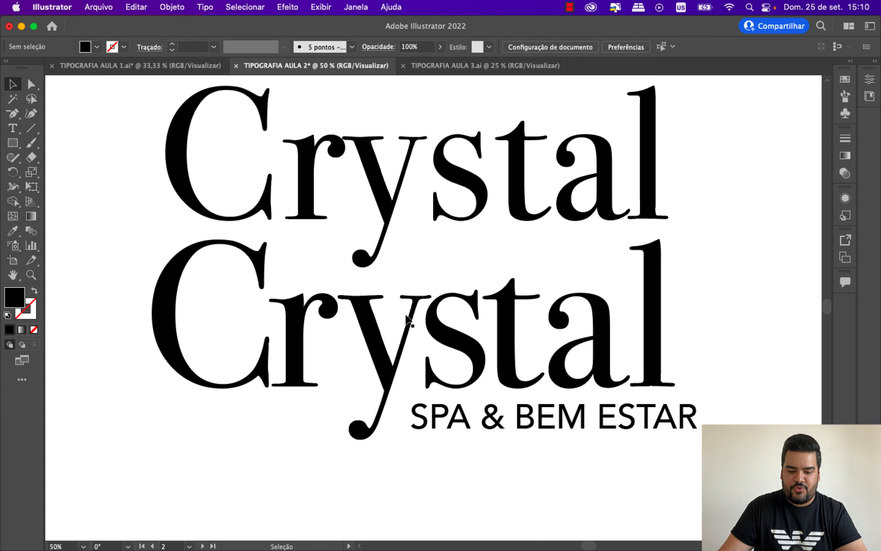
Step: Compare the default-spaced Crystal with the hand-spaced logo and delete the default-spaced copy
scroll(457, 255, "down", 4)
scroll(463, 245, "up", 3)
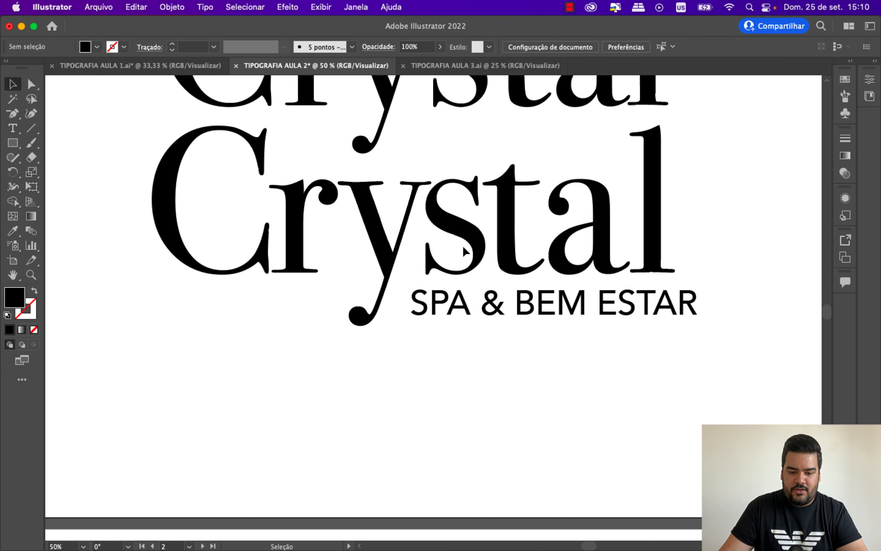
scroll(295, 282, "up", 2)
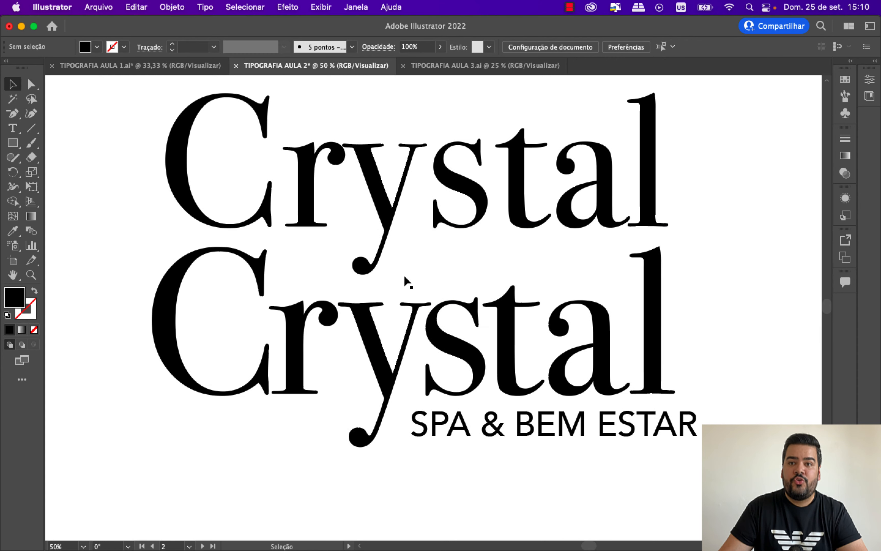
left_click_drag(340, 197, 335, 199)
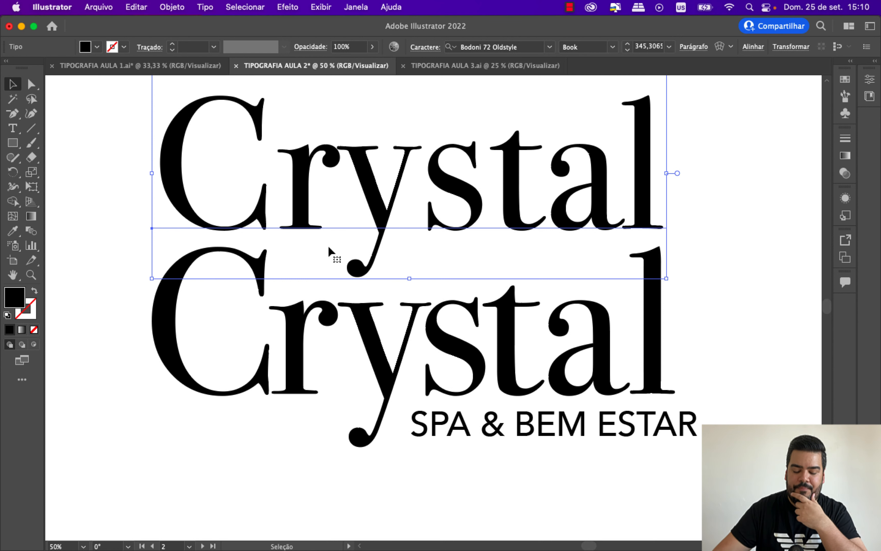
key("Delete")
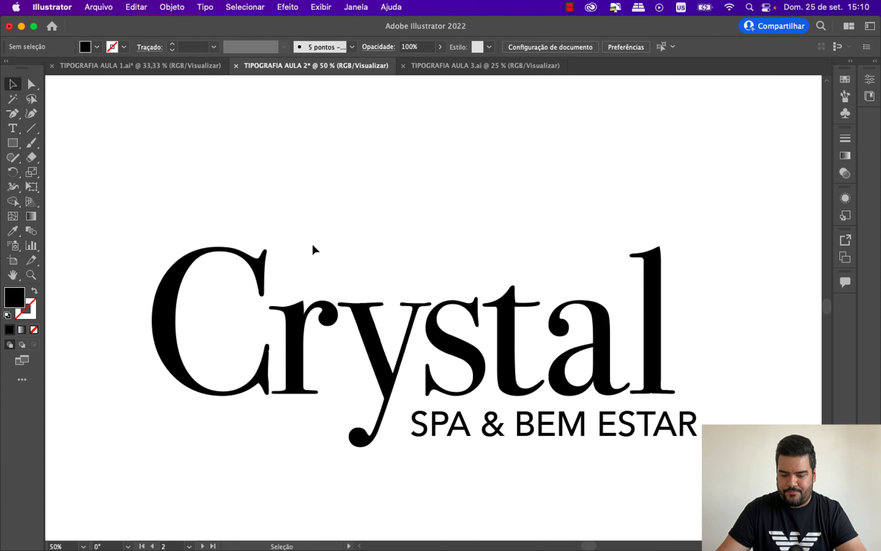
Step: Set the tracking of the whole SPA & BEM ESTAR tagline to 150
scroll(504, 431, "down", 1)
double_click(509, 415)
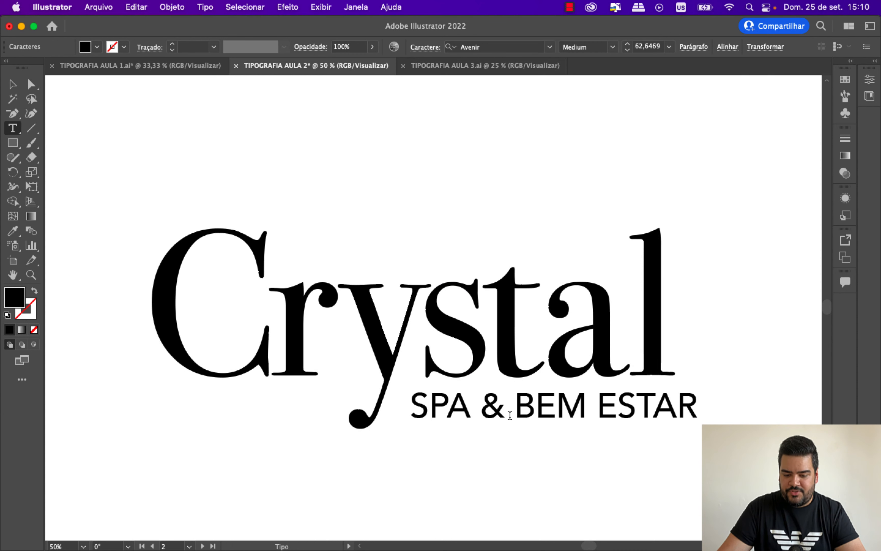
key("super+a")
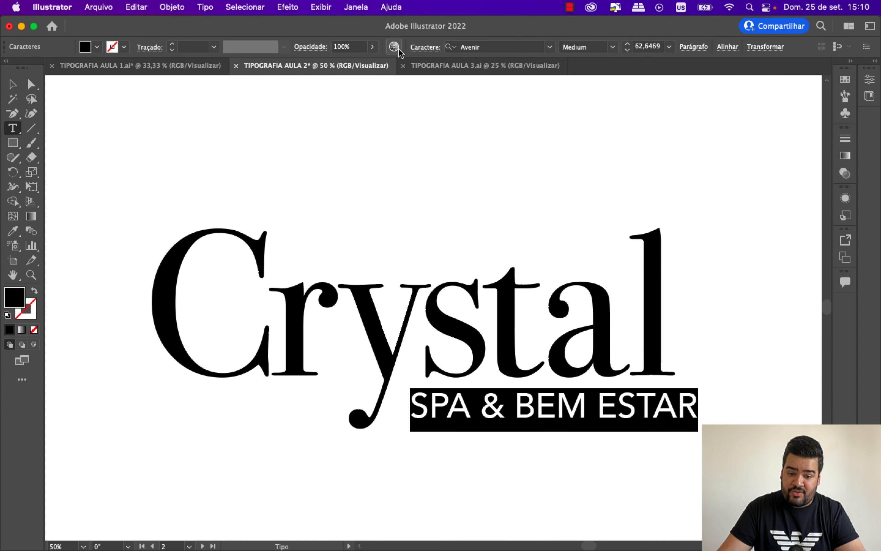
left_click(420, 48)
left_click(398, 119)
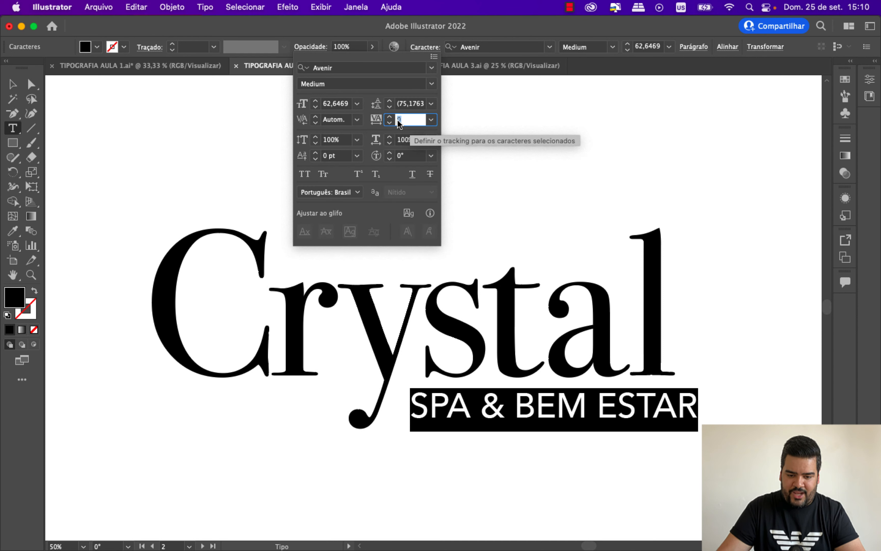
key("Return")
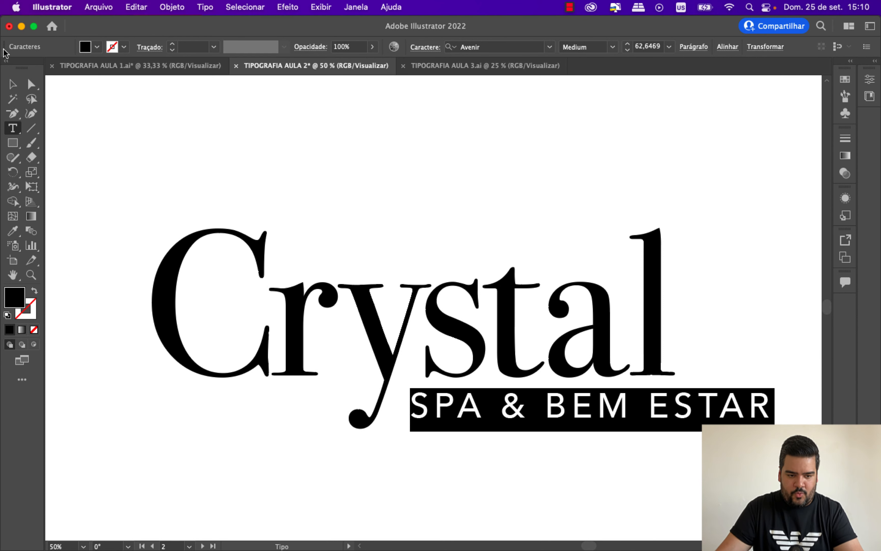
Step: Scale the SPA & BEM ESTAR tagline down to end under the l of Crystal and shift it slightly left
left_click(12, 84)
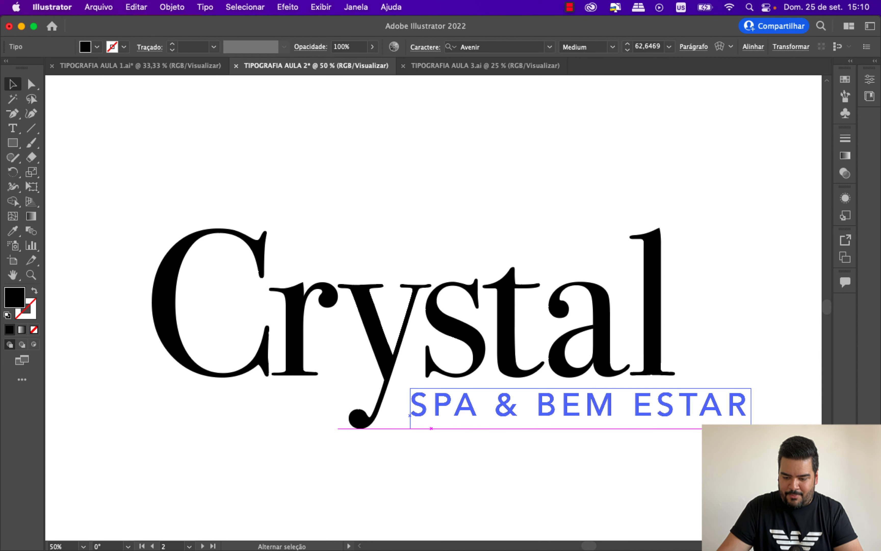
left_click_drag(751, 428, 689, 422)
left_click(689, 433)
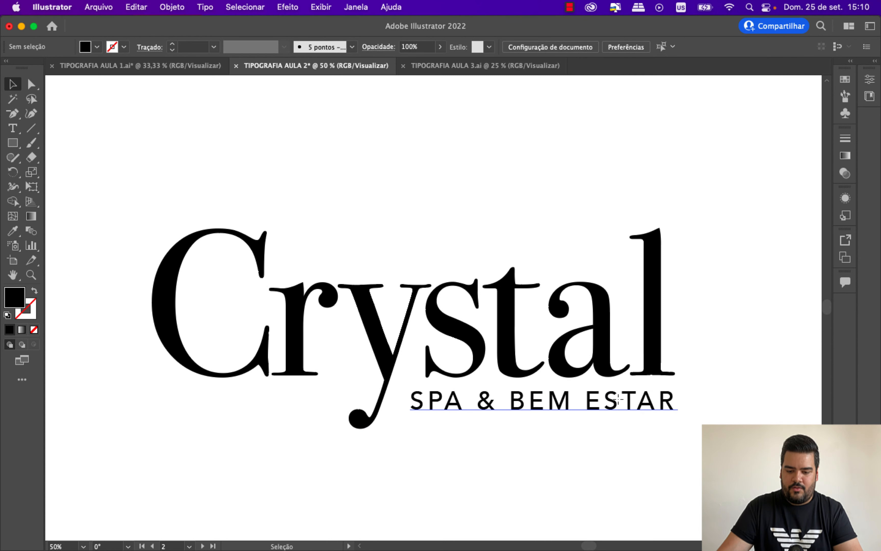
left_click_drag(619, 404, 612, 403)
Step: Set the tracking of the space between SPA and the ampersand to 0
double_click(476, 402)
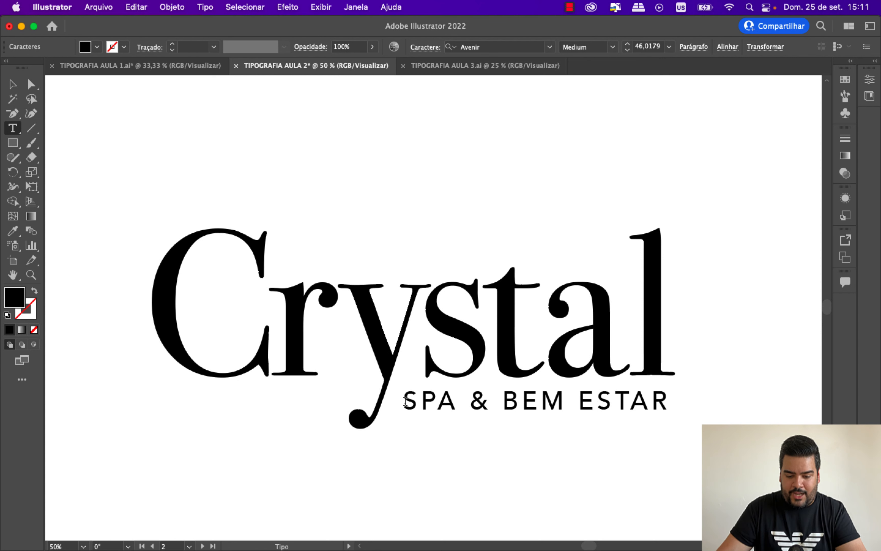
left_click_drag(408, 402, 685, 403)
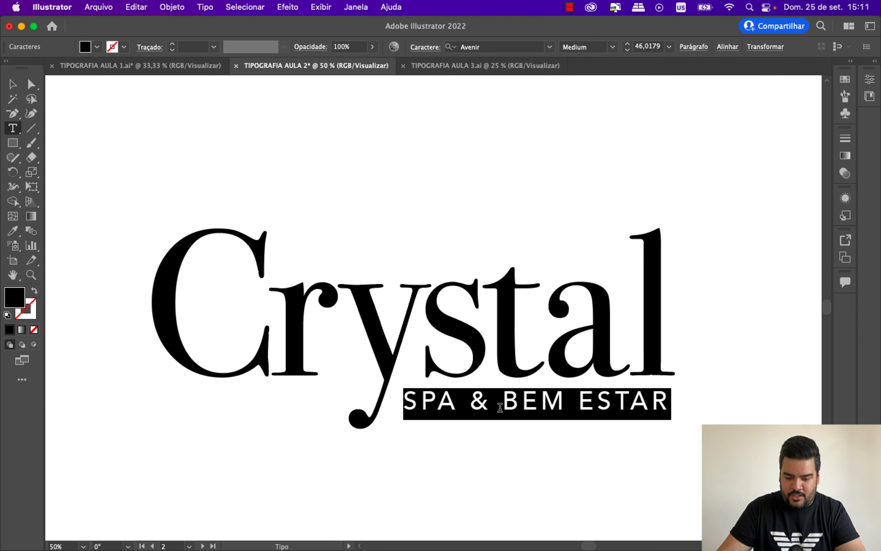
left_click(449, 404)
double_click(462, 401)
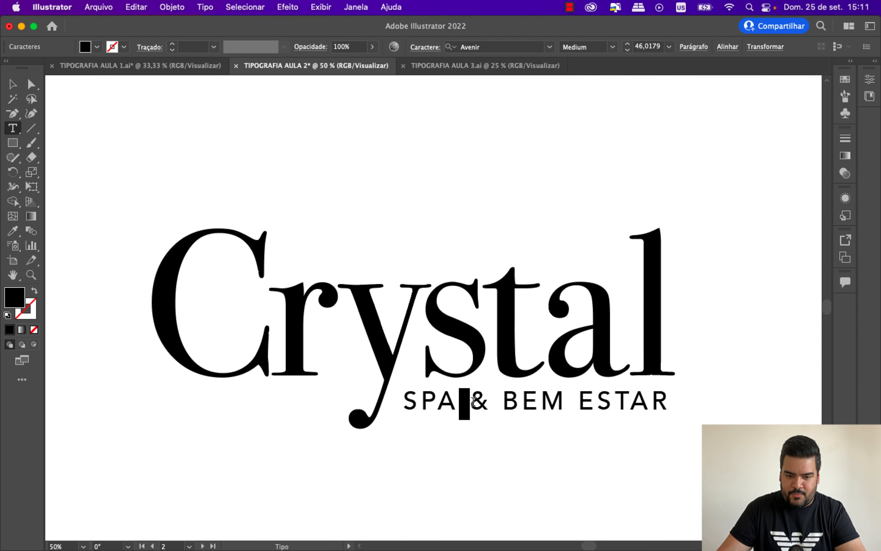
left_click(425, 47)
left_click(408, 119)
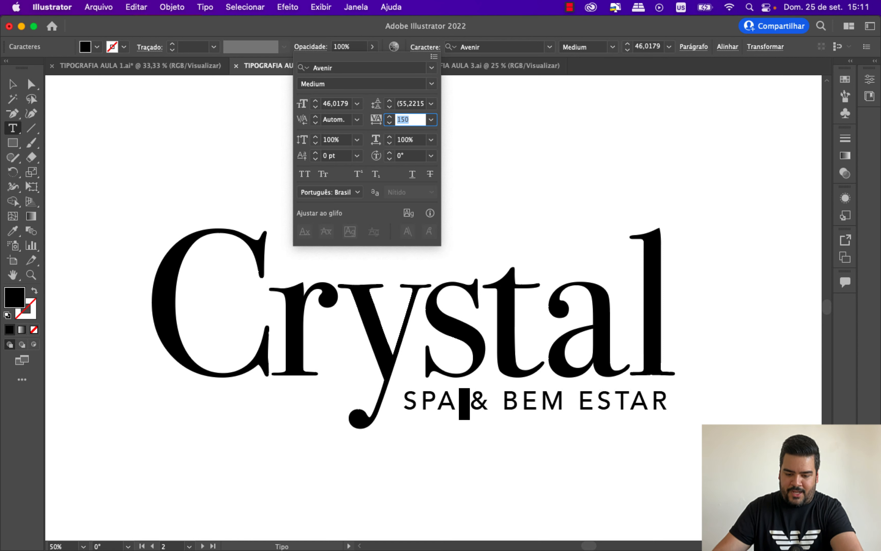
type("0")
key("Return")
Step: Set the tracking of the space between the ampersand and BEM to 0
double_click(494, 397)
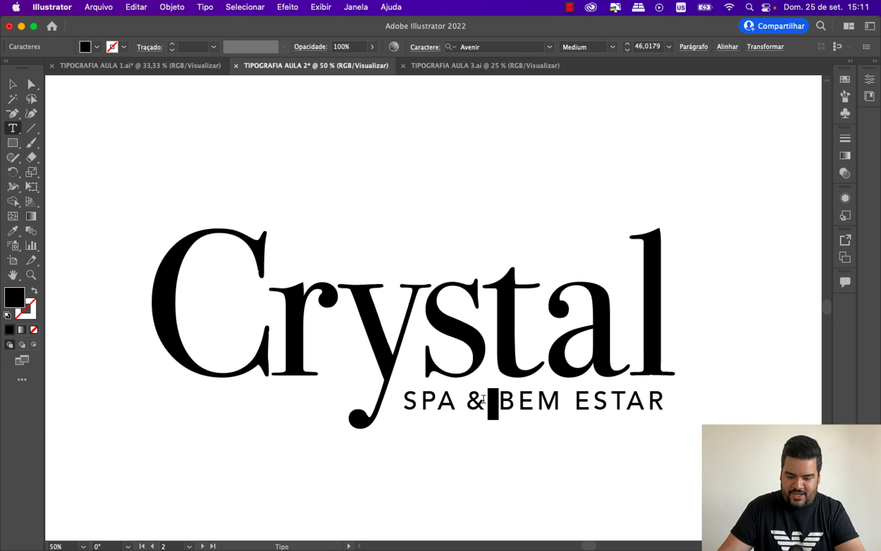
left_click(425, 47)
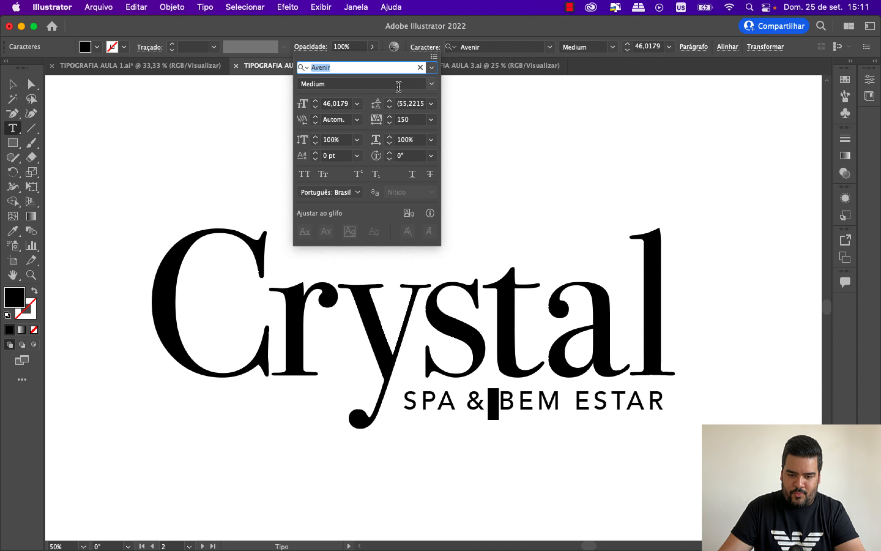
left_click(405, 122)
type("0")
key("Return")
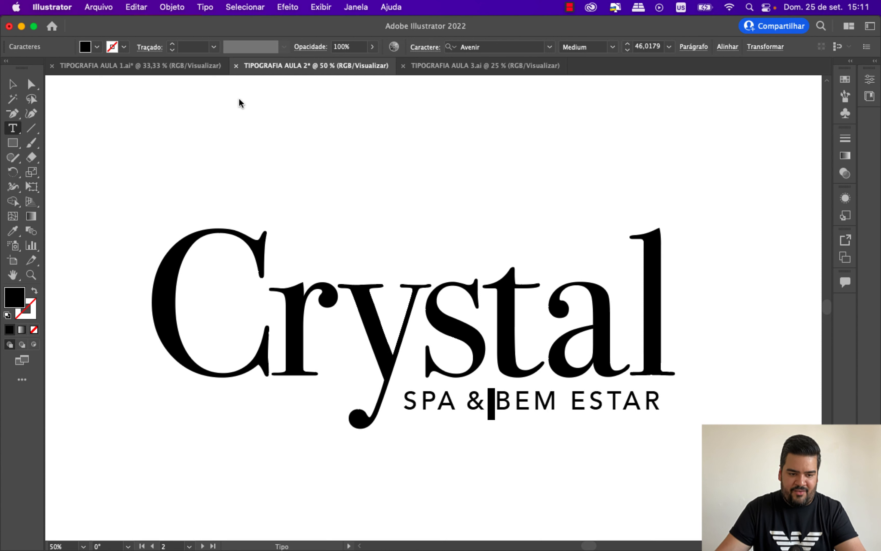
Step: Move the letter l of Crystal about 9 px left, closer to the a
left_click(14, 85)
left_click(485, 241)
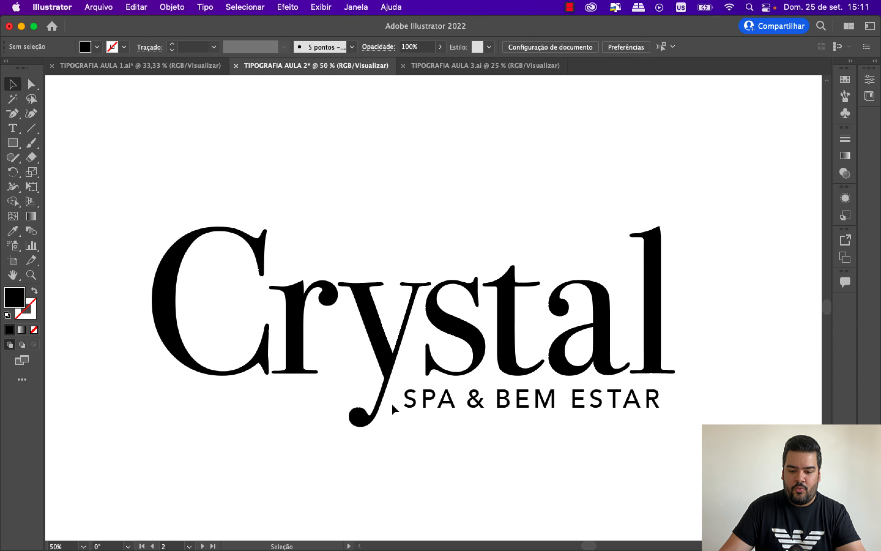
left_click(654, 350)
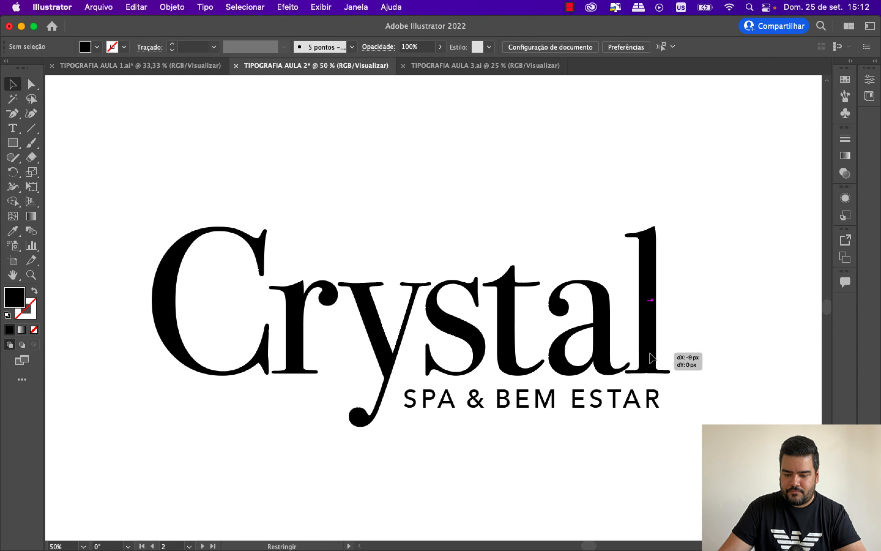
left_click(717, 359)
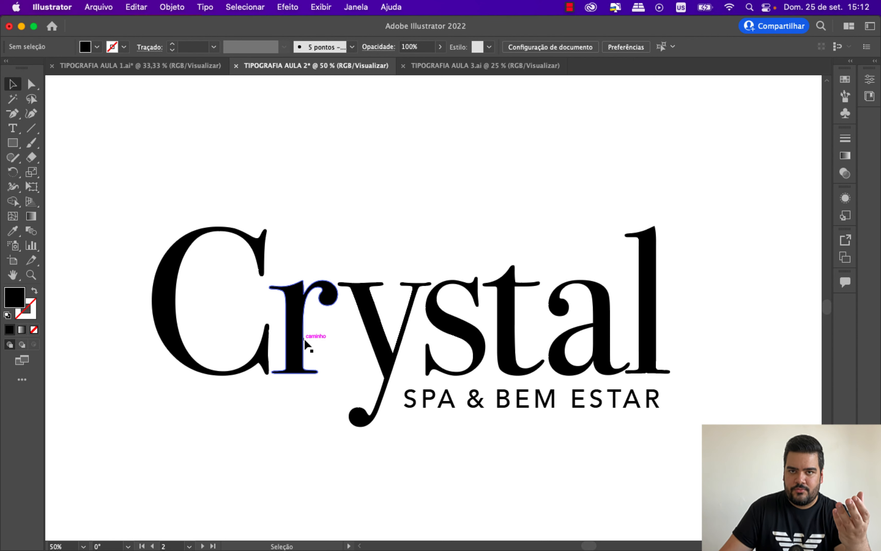
Step: Convert the WASHINGTON text to outlines and ungroup its letters
scroll(306, 343, "down", 15)
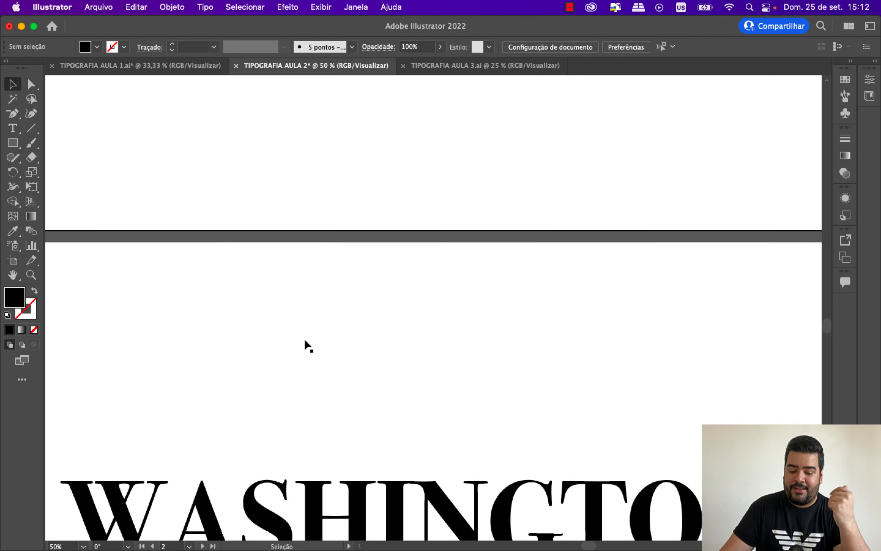
scroll(305, 342, "down", 2)
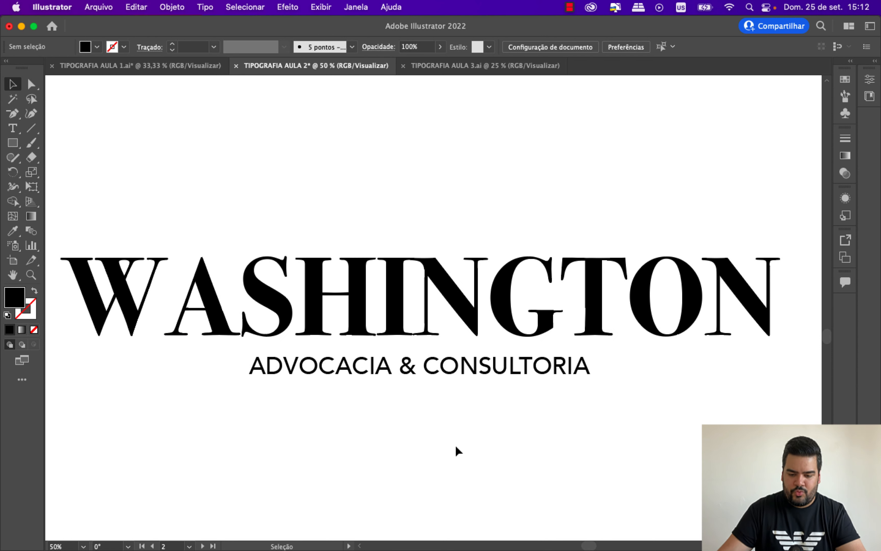
scroll(487, 456, "up", 1)
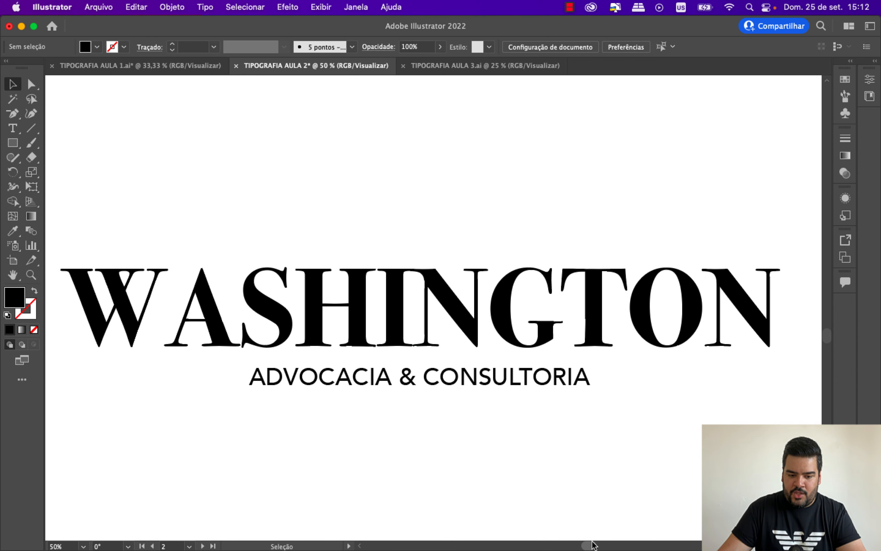
left_click_drag(594, 545, 590, 546)
left_click(228, 314)
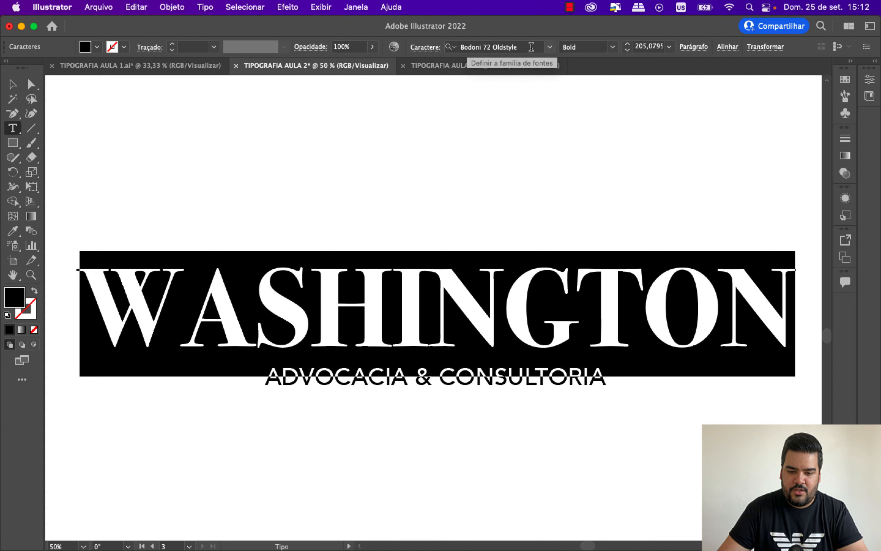
left_click(425, 47)
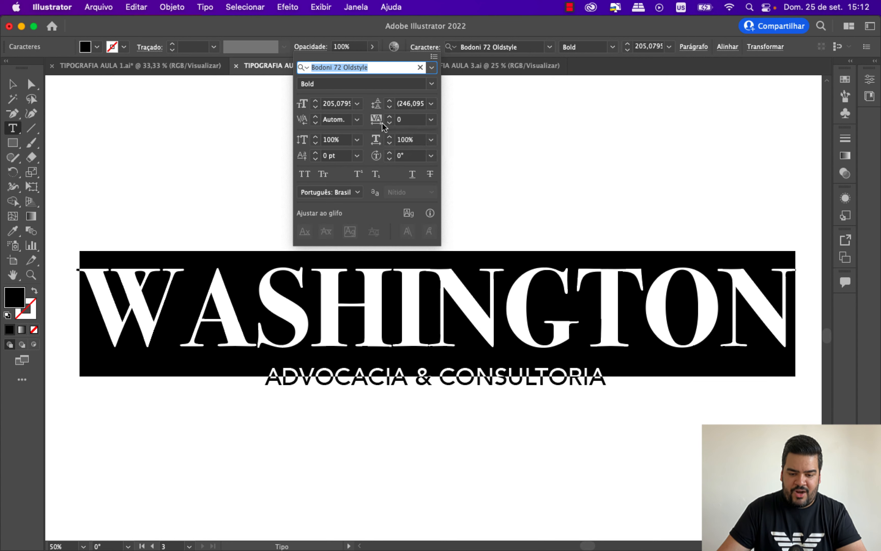
left_click(20, 87)
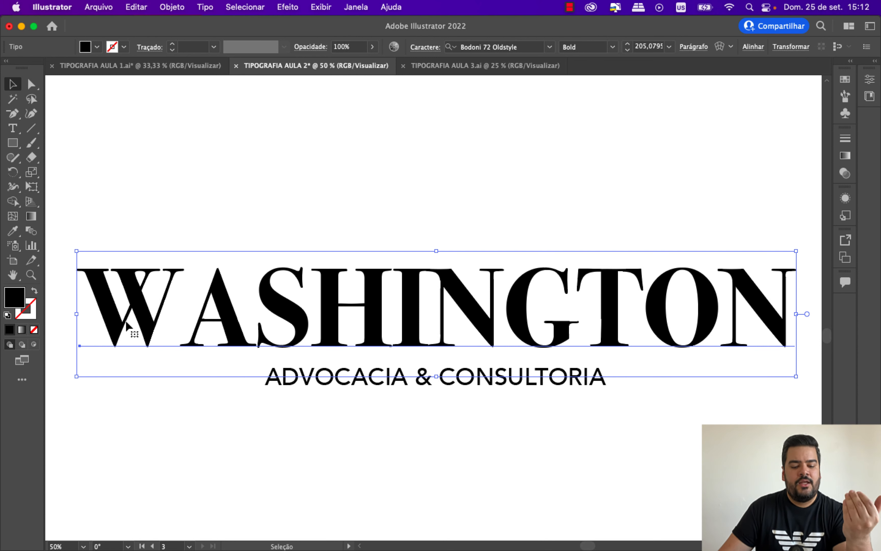
right_click(150, 315)
left_click(175, 347)
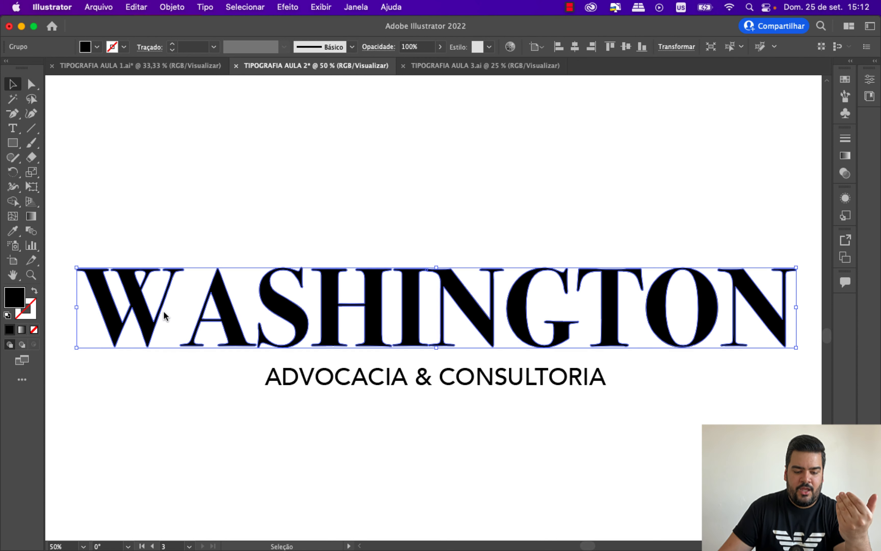
right_click(163, 313)
left_click(213, 431)
left_click(172, 416)
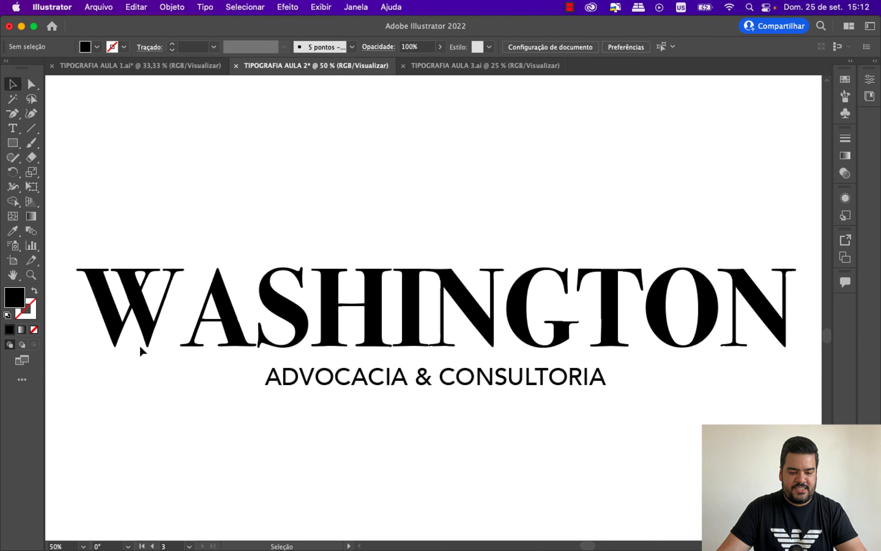
Step: Move the W of WASHINGTON about 27 px right, closer to the A, and shift the letters WASH about 6 px left
left_click_drag(139, 345, 171, 339)
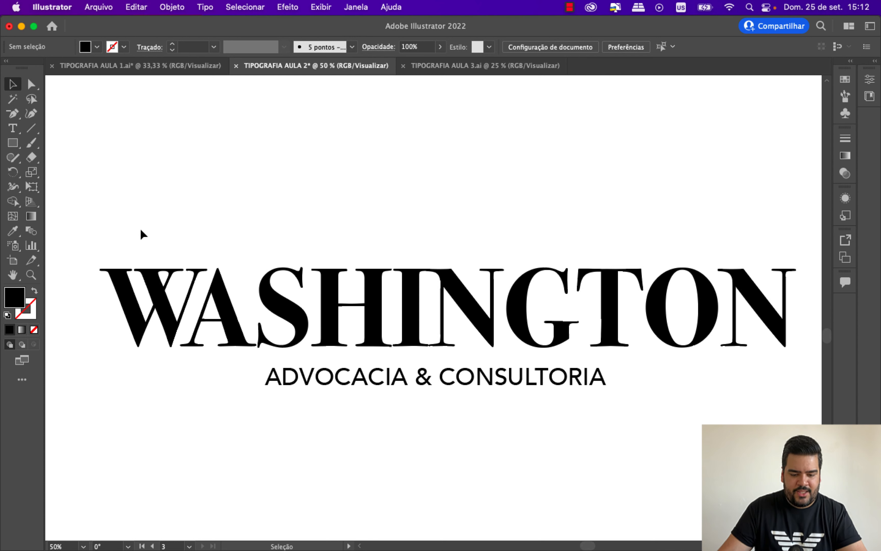
left_click_drag(122, 229, 365, 311)
key("Left")
key("Left")
key("Left")
key("Left")
key("Left")
key("Left")
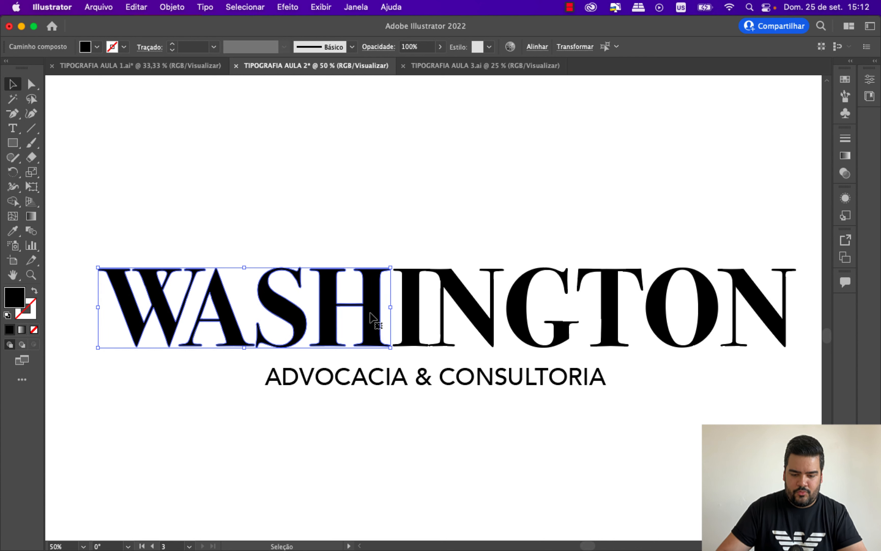
Step: Move the letter I of WASHINGTON about 5 px left, closer to the H
left_click(406, 313)
key("Left")
key("Left")
key("Left")
key("Left")
key("Left")
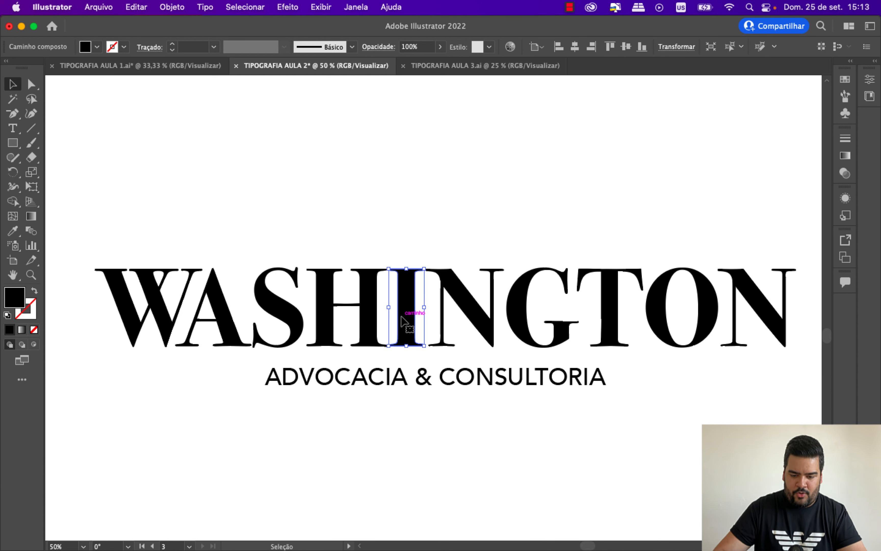
left_click(460, 426)
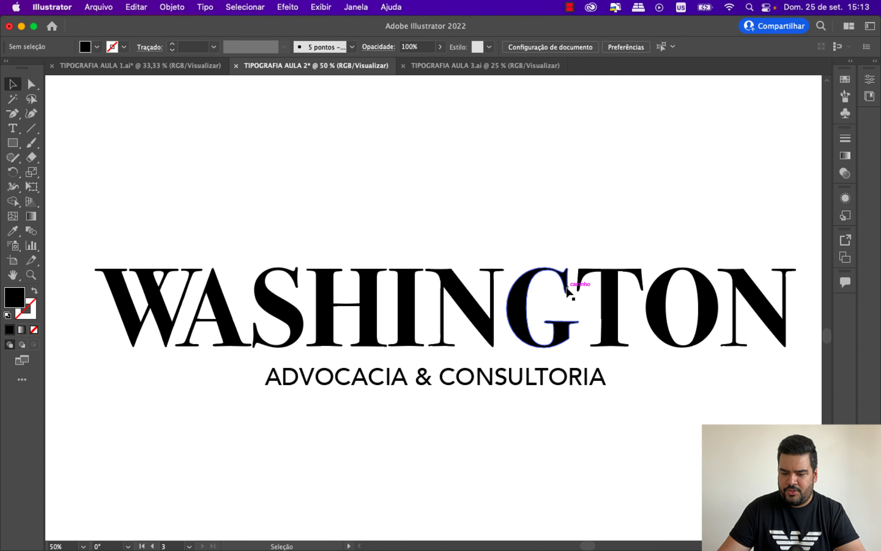
Step: Move the letter G of WASHINGTON about 3 px left, closer to the N before it
left_click(513, 314)
key("Left")
key("Left")
key("Left")
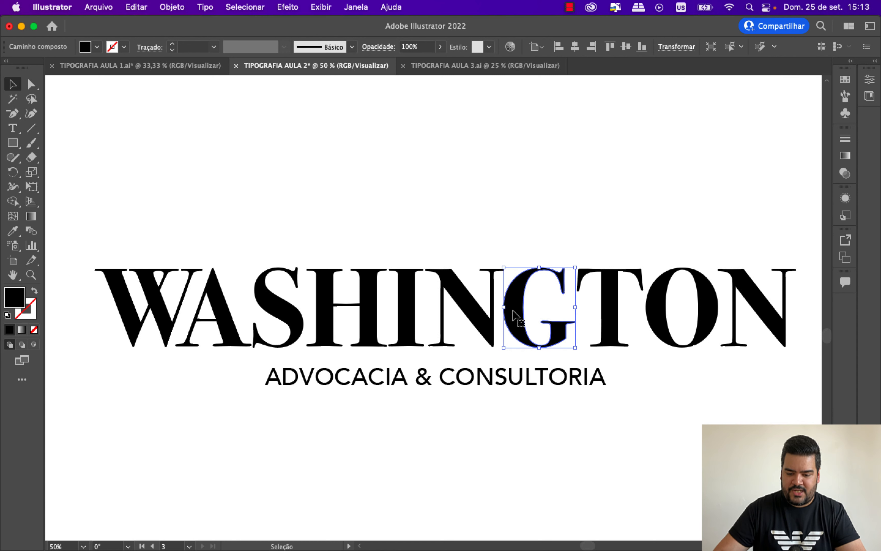
left_click(608, 389)
Step: Move the letter T of WASHINGTON about 6 px left, closer to the G
left_click(615, 321)
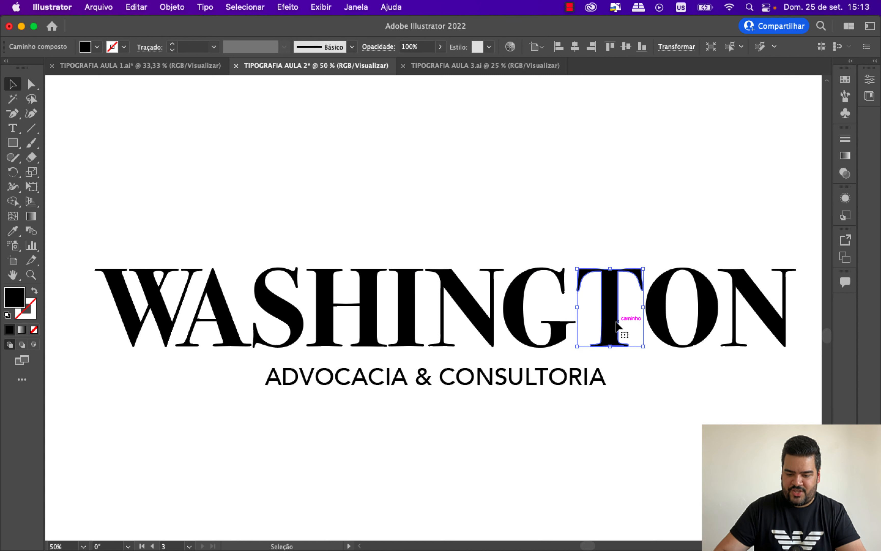
key("Left")
key("Left")
key("Left")
key("Left")
key("Left")
key("Left")
key("Left")
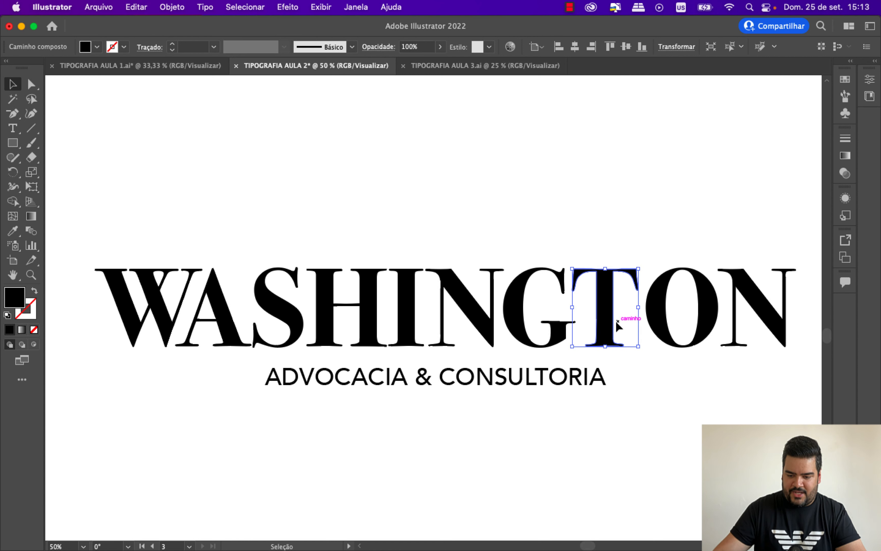
Step: Shift the letters ON of WASHINGTON about 4 px left towards the T, and bring the final N closer to the O
left_click_drag(657, 236, 761, 340)
key("Left")
key("Left")
key("Left")
key("Left")
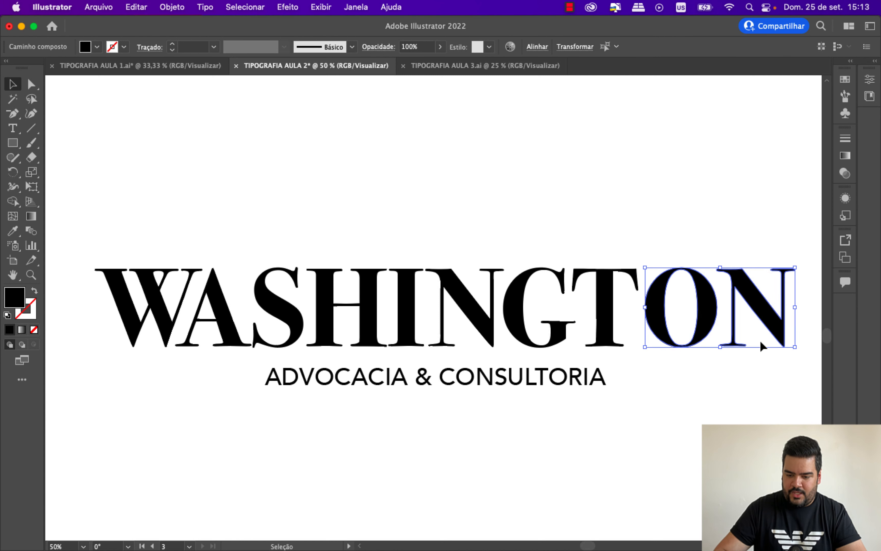
left_click(760, 360)
left_click_drag(770, 310, 761, 314)
left_click(720, 396)
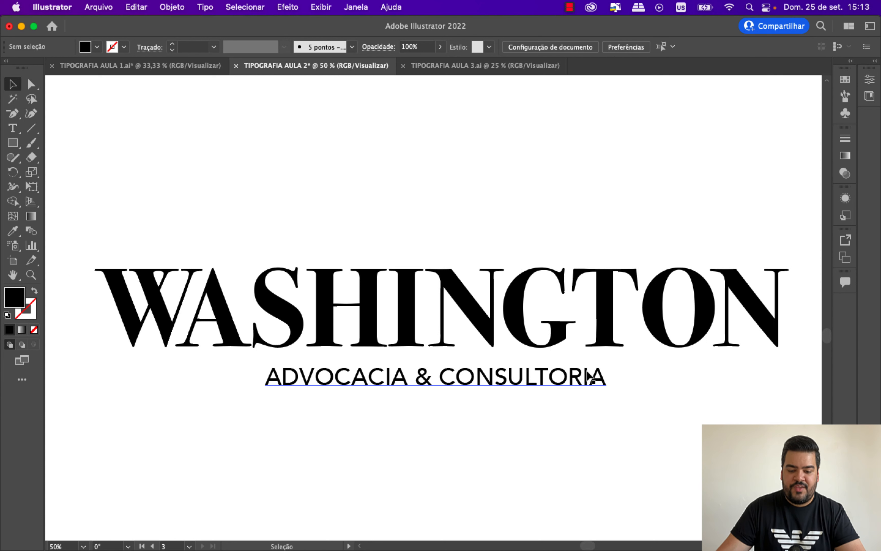
Step: Set the tracking of the ADVOCACIA & CONSULTORIA tagline to 150
left_click(586, 375)
left_click(425, 46)
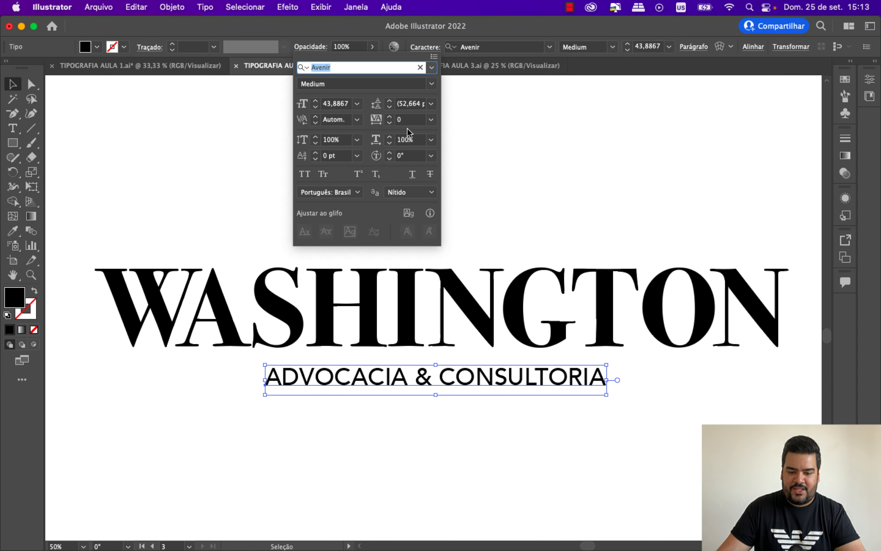
left_click(411, 120)
type("150")
key("Return")
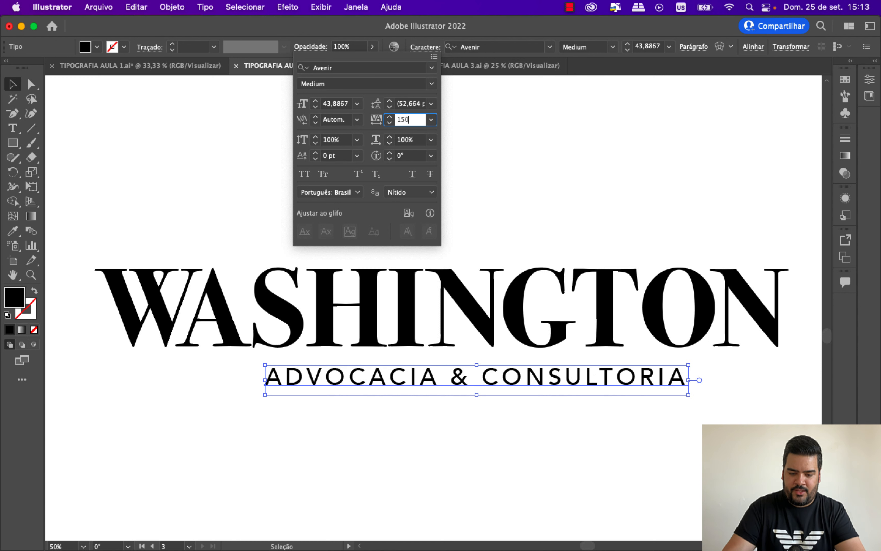
Step: Centre the ADVOCACIA & CONSULTORIA tagline horizontally on the artboard
left_click(761, 51)
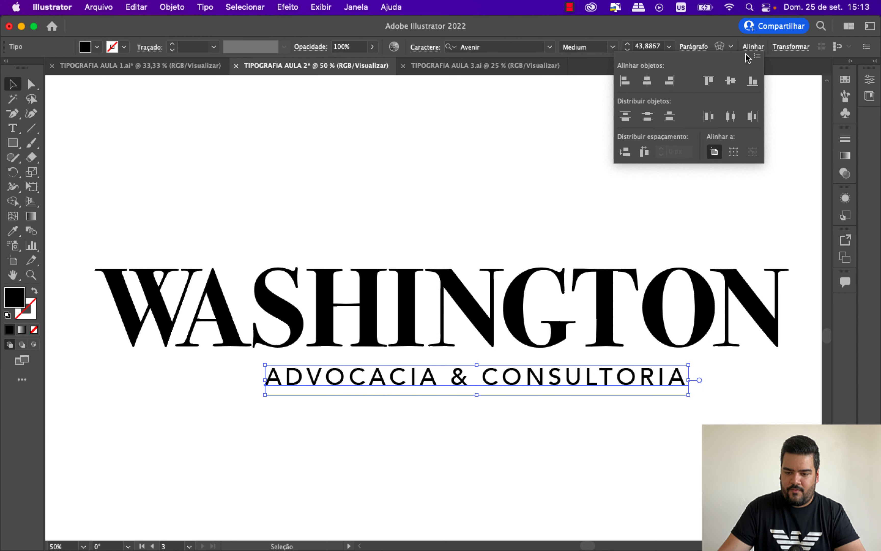
left_click(647, 81)
left_click(506, 163)
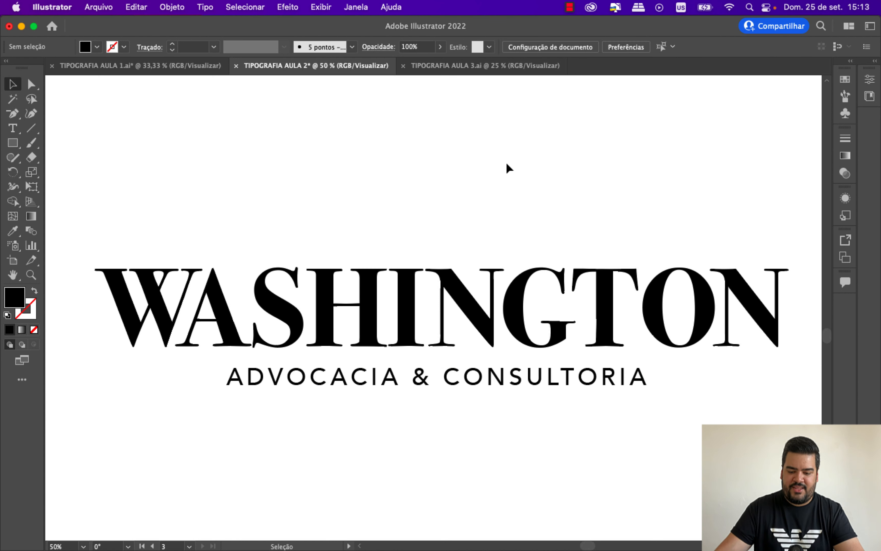
Step: Review the letter spacing of the WASHINGTON logo, the KERNING and TRACKING samples and the Crystal logo
key("super+minus")
key("super+minus")
key("super+equal")
key("super+equal")
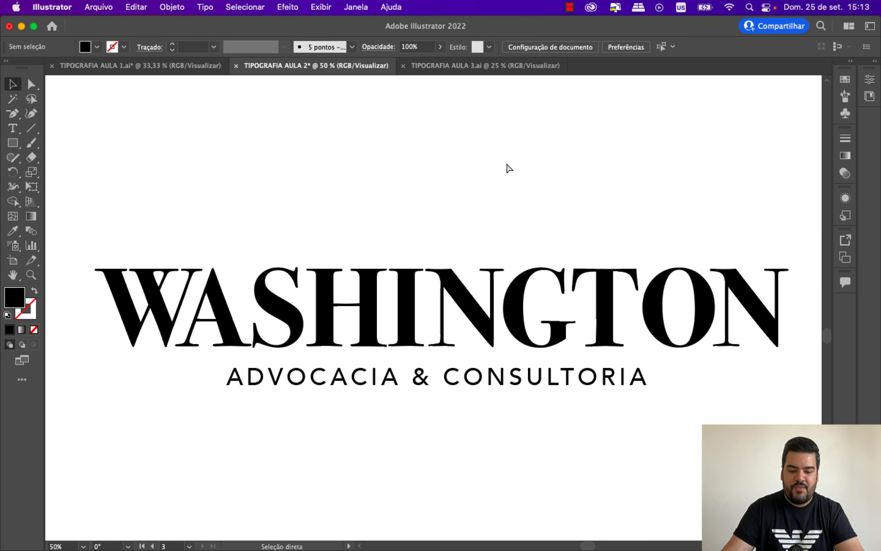
left_click(213, 329)
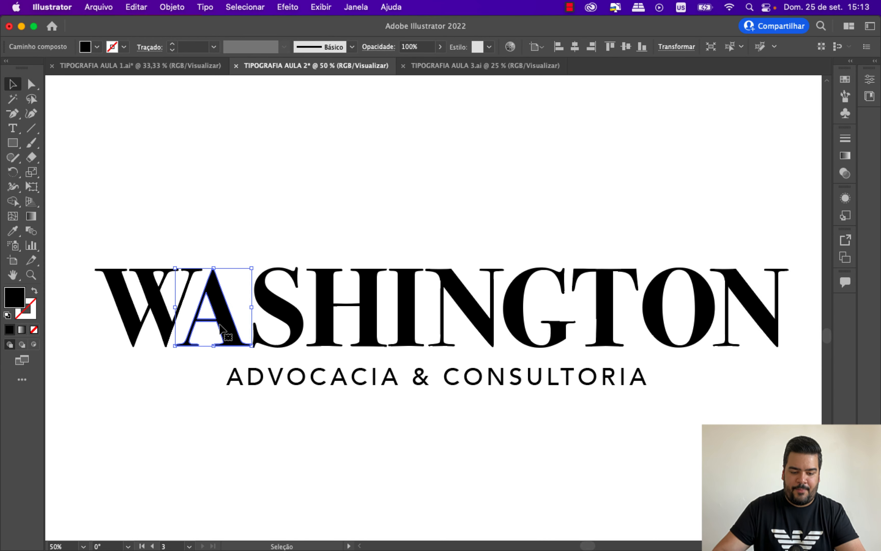
left_click(199, 434)
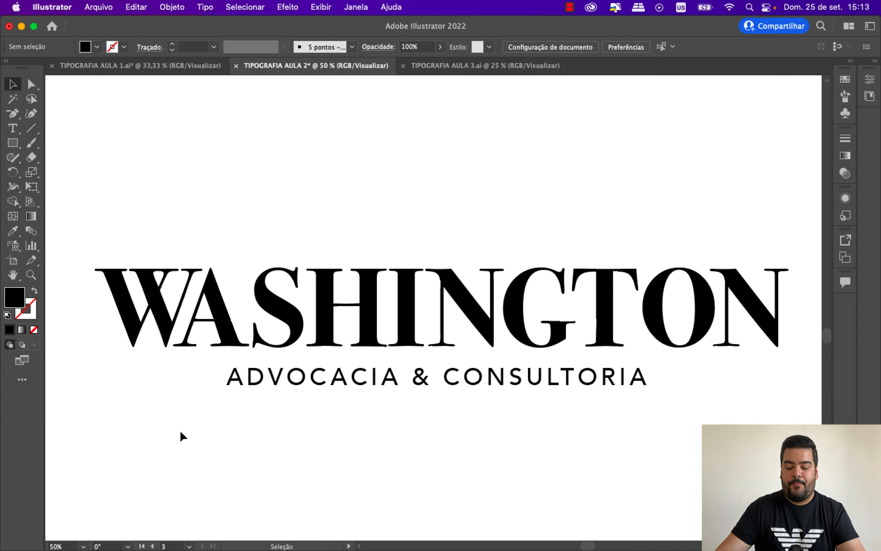
key("super+minus")
scroll(205, 422, "down", 20)
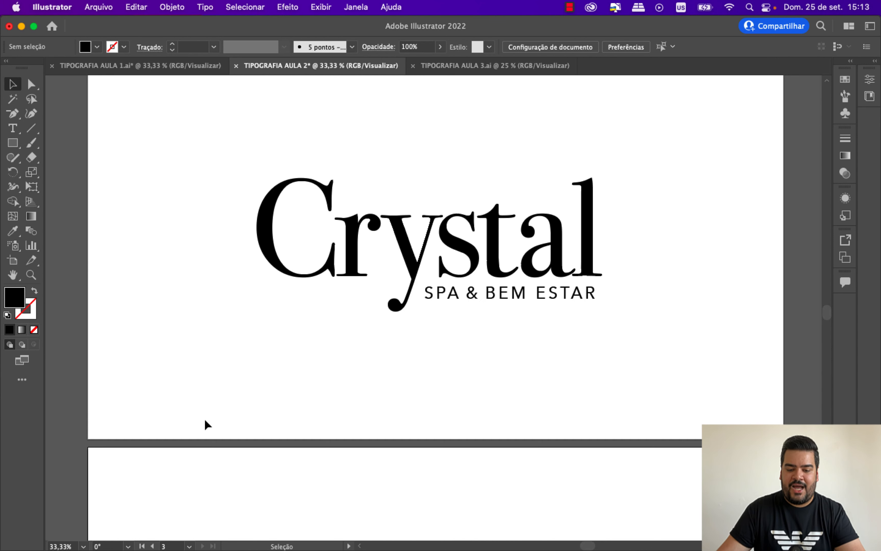
scroll(205, 419, "down", 5)
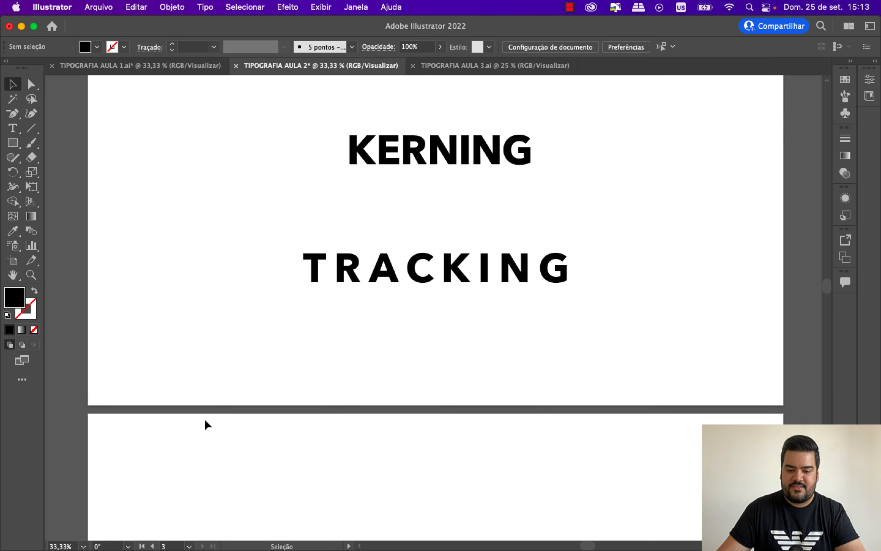
scroll(234, 413, "up", 3)
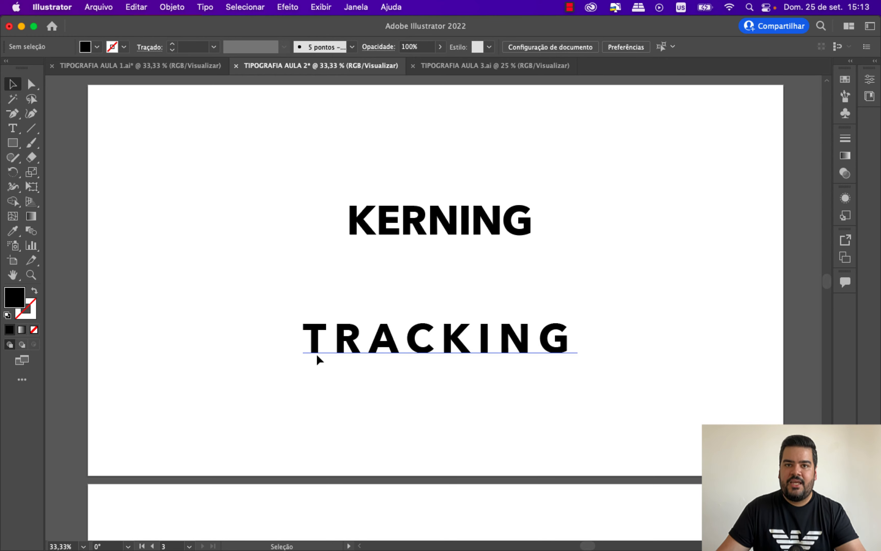
scroll(317, 358, "down", 10)
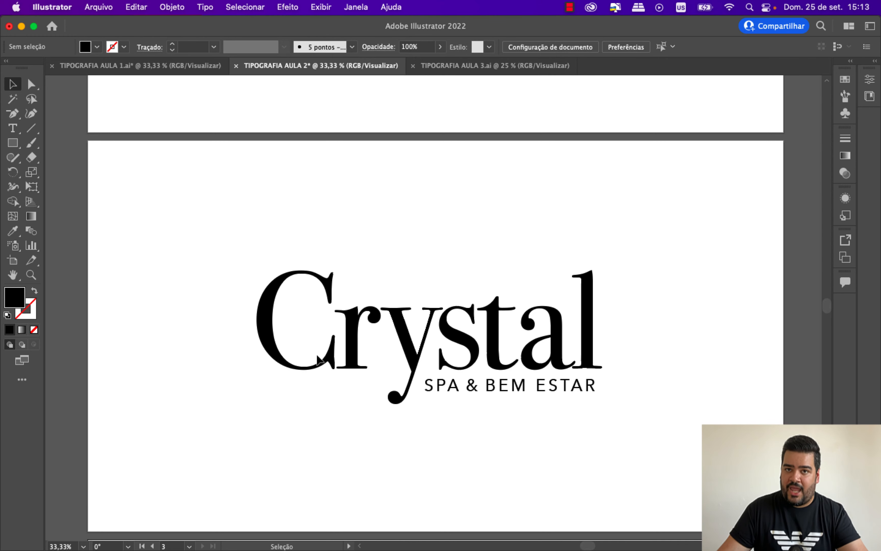
scroll(318, 358, "down", 1)
Step: Try moving the C of Crystal up and to the right by hand, and undo the move
left_click(269, 313)
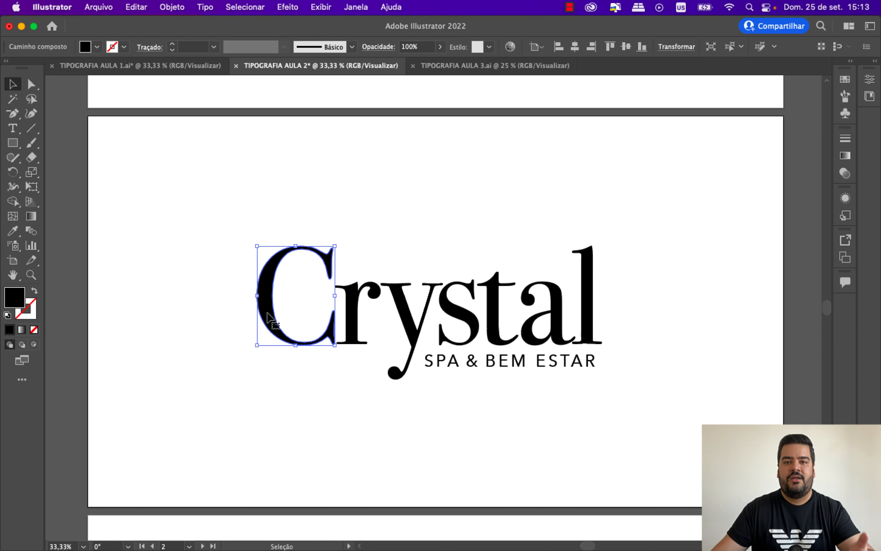
left_click_drag(269, 313, 312, 248)
key("super+z")
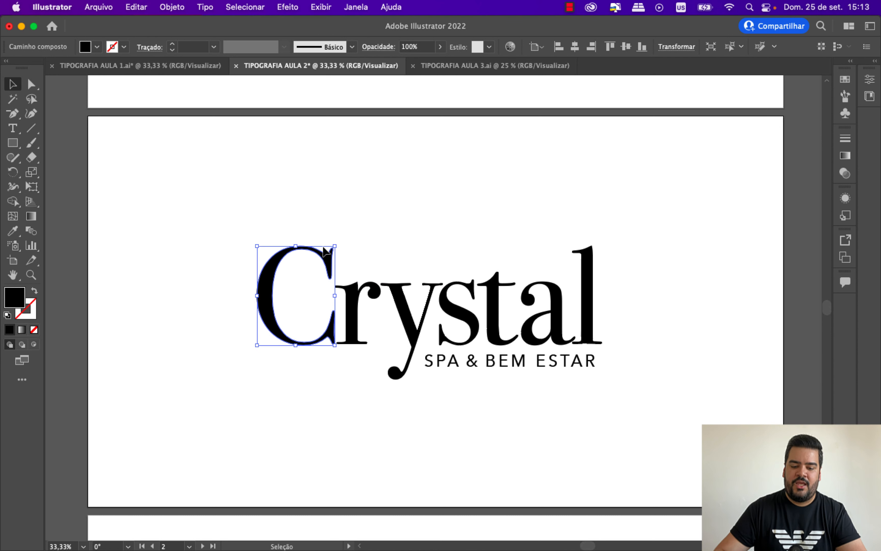
Step: Nudge the letter C of Crystal back and forth beside the r, leaving it about 1 px further left
key("Left")
key("Left")
key("Right")
key("Left")
key("Left")
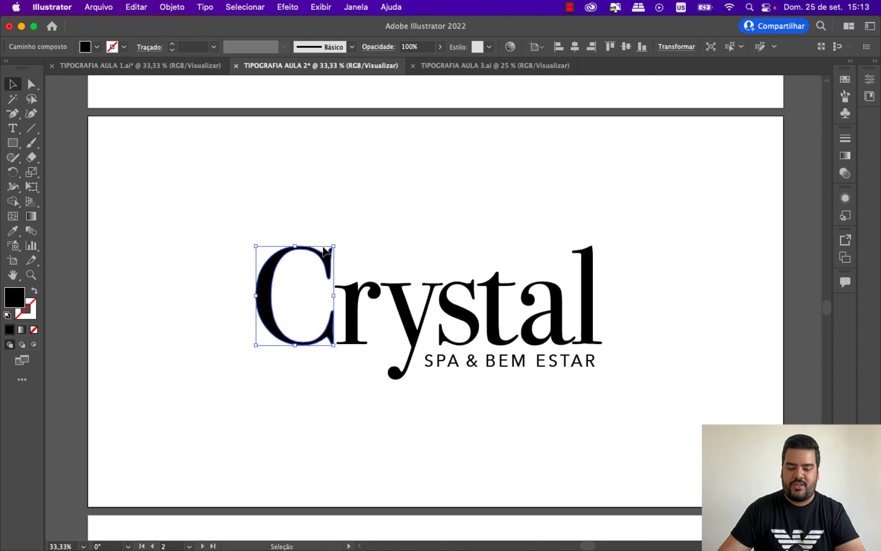
key("Right")
key("Right")
left_click_drag(272, 278, 271, 278)
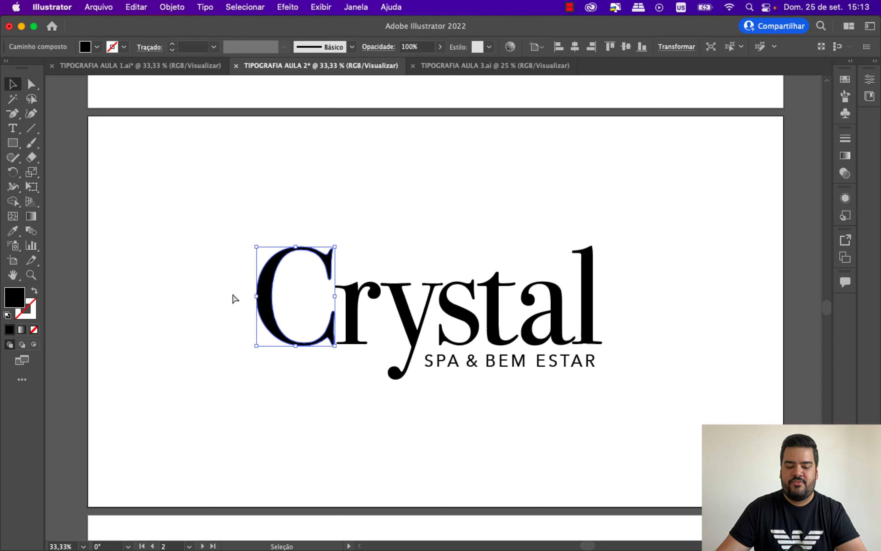
left_click(221, 352)
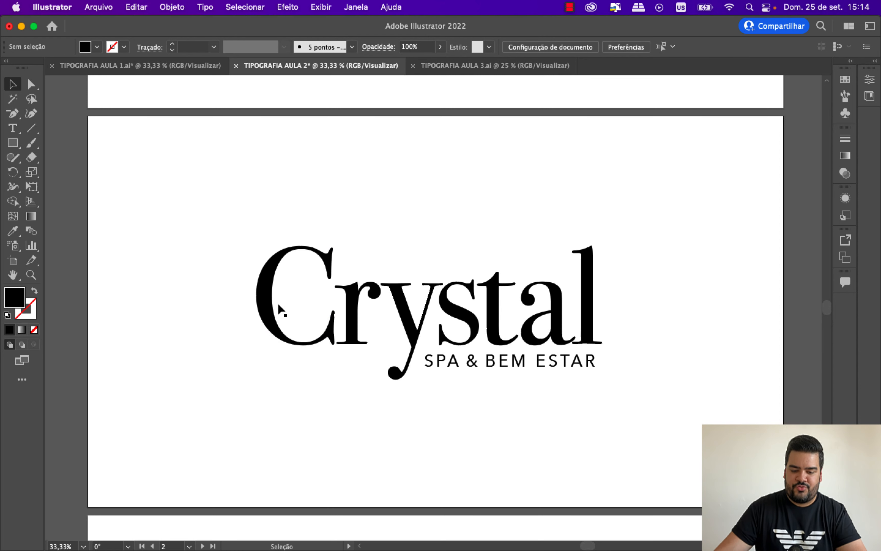
left_click(270, 304)
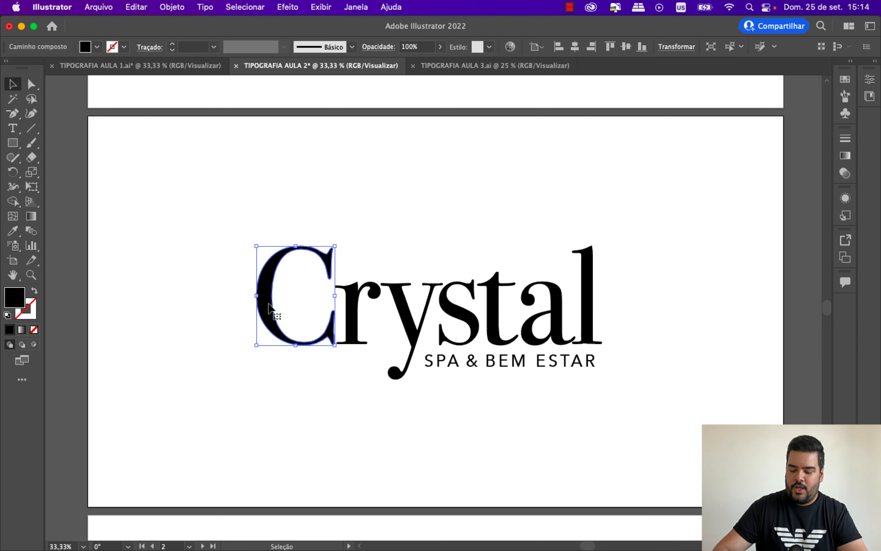
left_click(254, 404)
scroll(356, 350, "up", 10)
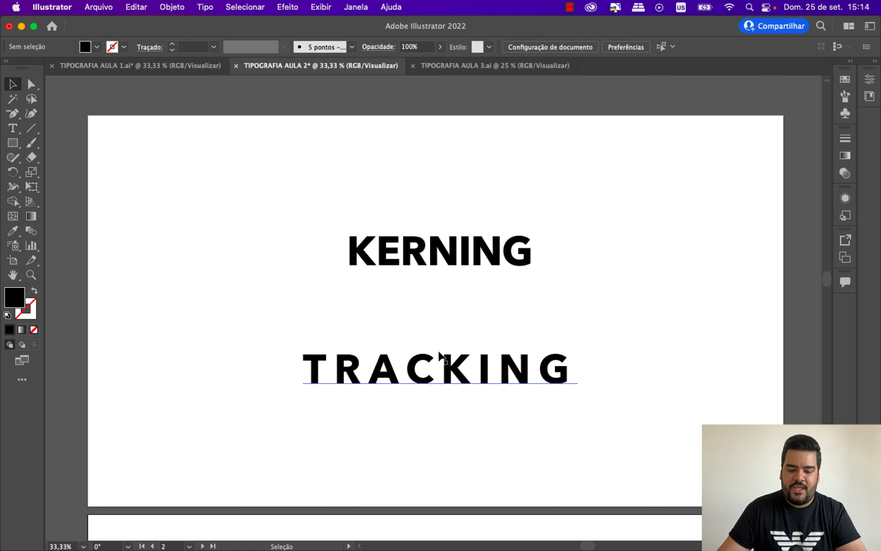
Step: Reduce the tracking of the whole word TRACKING to 197 and finish editing the text
double_click(430, 363)
double_click(427, 365)
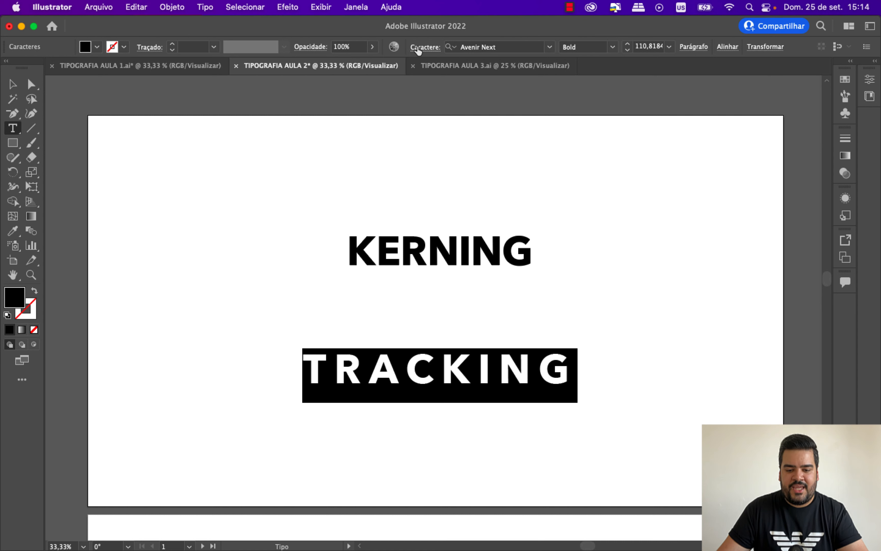
left_click(426, 46)
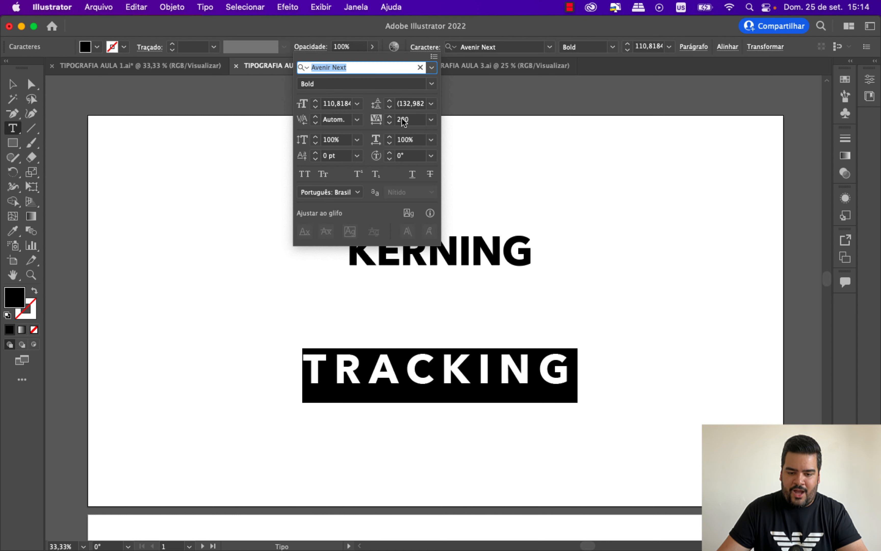
left_click(389, 123)
left_click(390, 123)
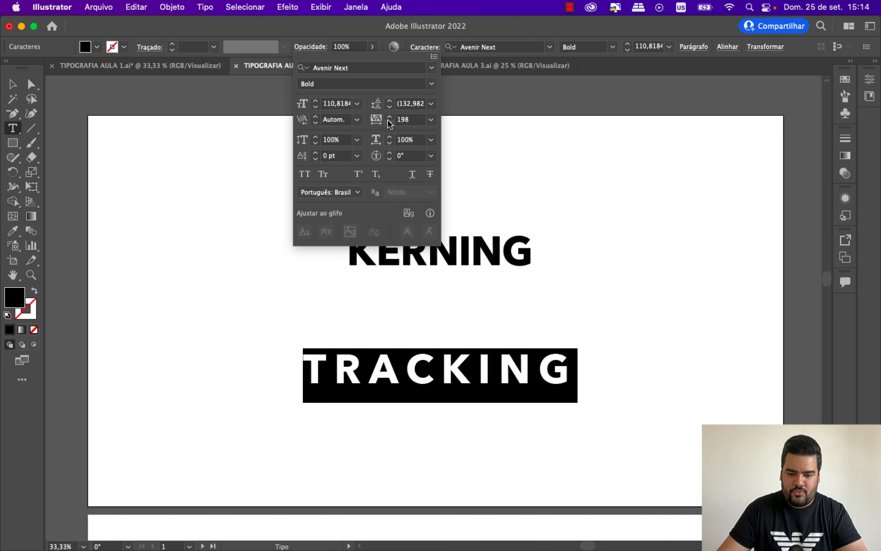
left_click(389, 123)
left_click(12, 84)
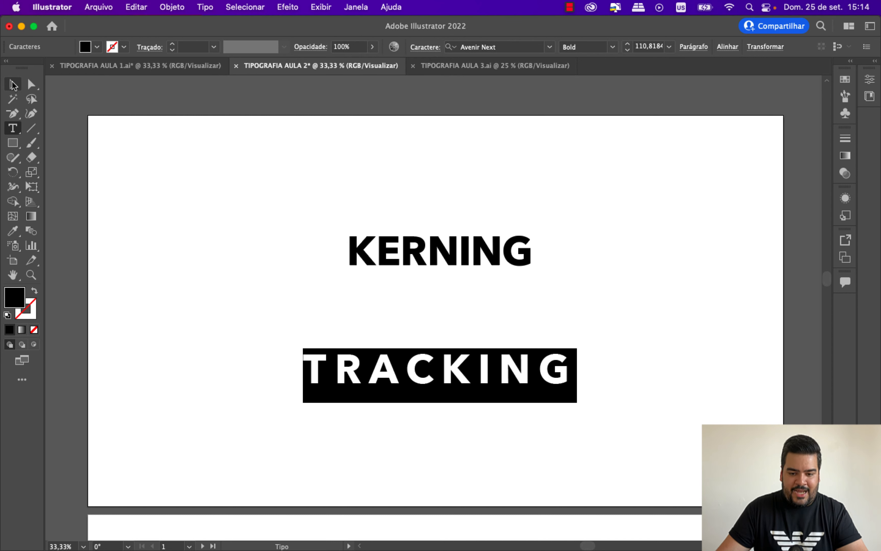
Step: Show the floating character settings for the TRACKING text, close them and clear the selection
left_click(361, 6)
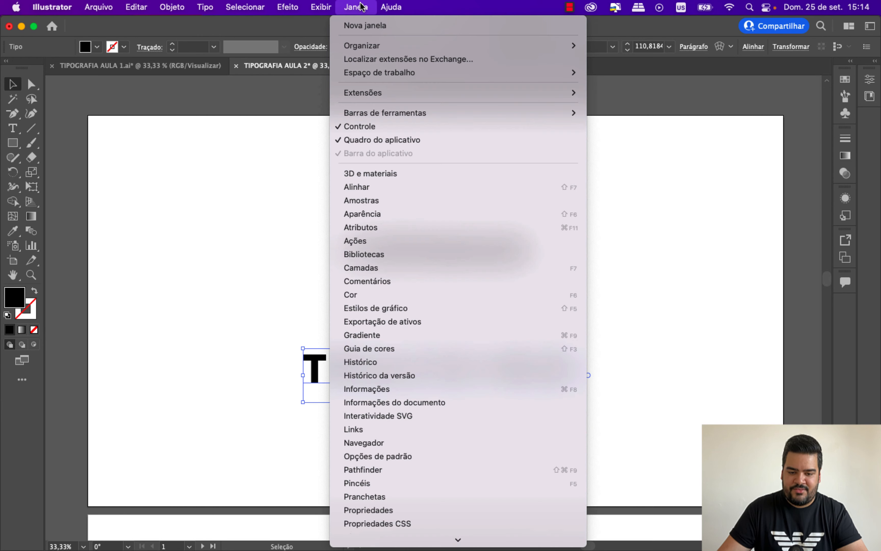
scroll(364, 55, "down", 5)
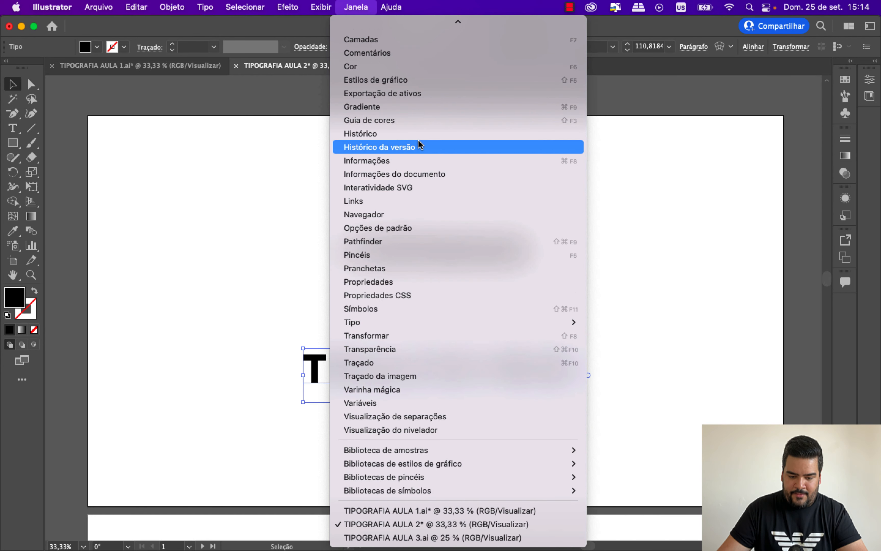
mouse_move(350, 324)
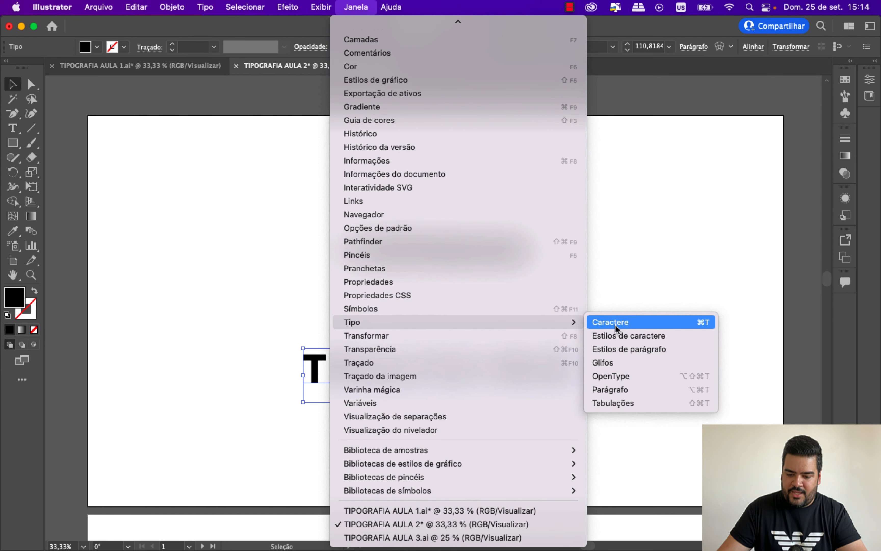
left_click(630, 323)
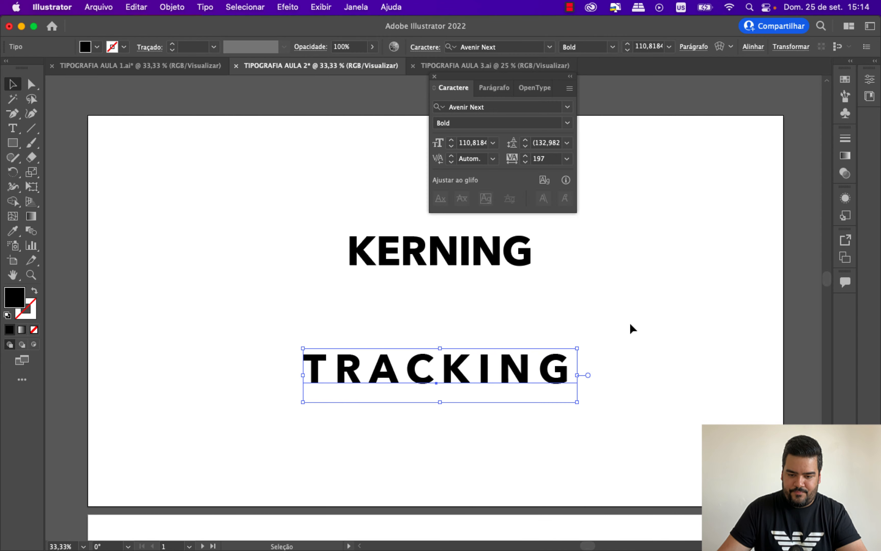
left_click(435, 76)
left_click(443, 145)
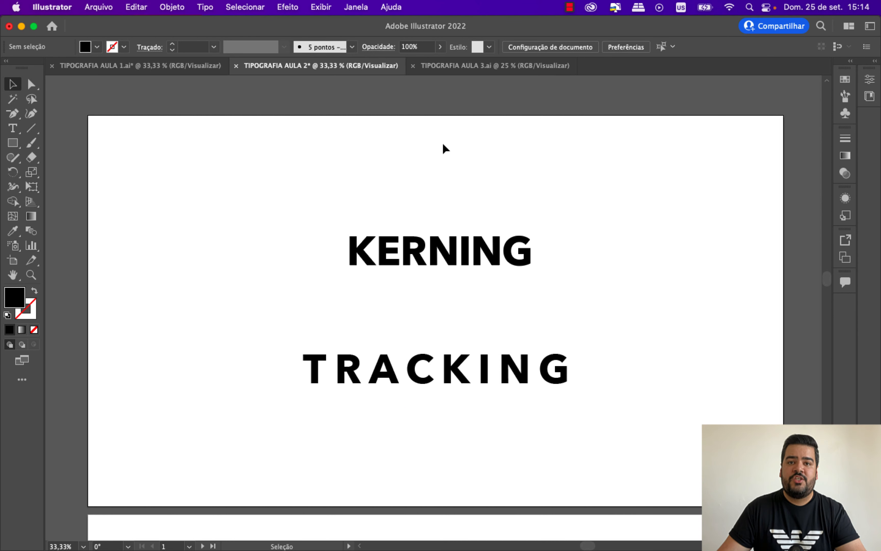